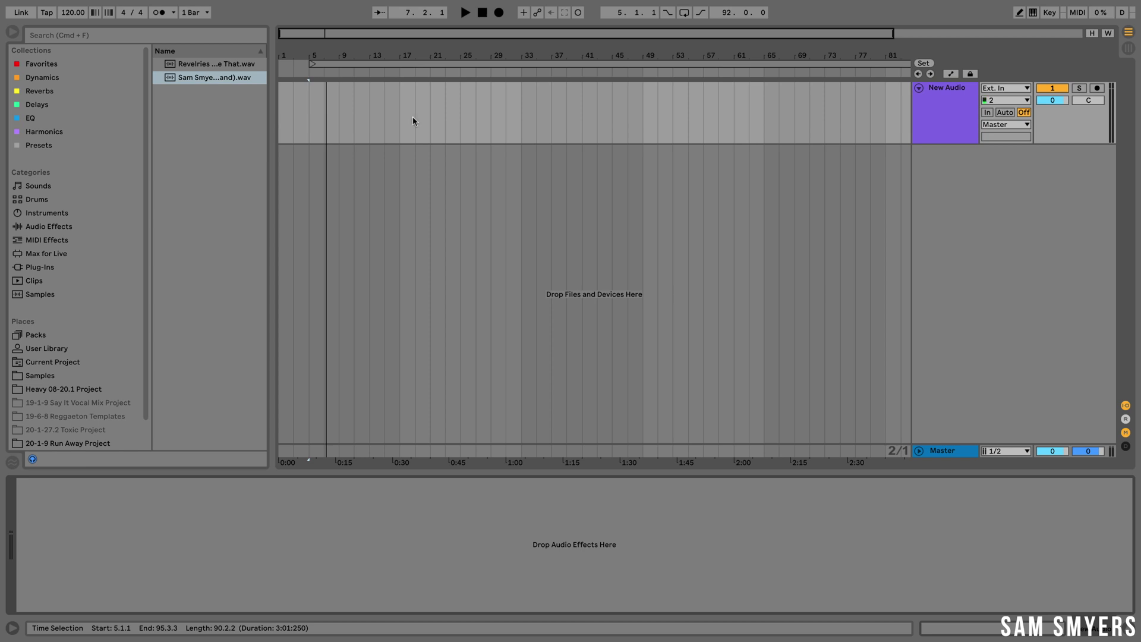
Step: Rename the audio track 'Reference' and drop the Nobody Listening song onto it
click(939, 91)
key(super+r)
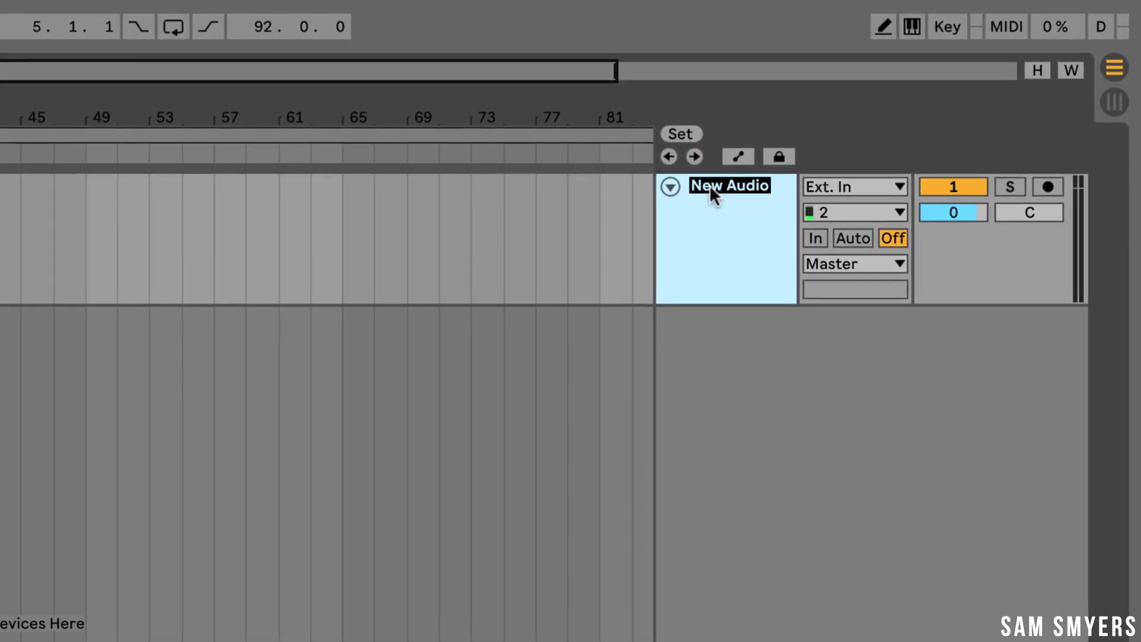
text(Reference)
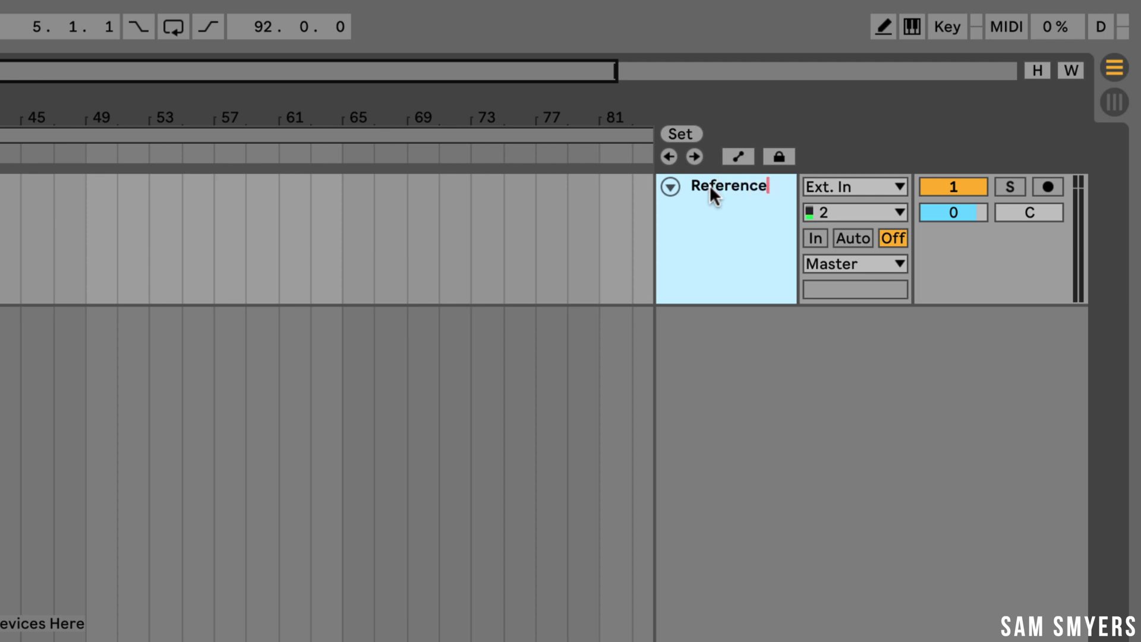
key(Return)
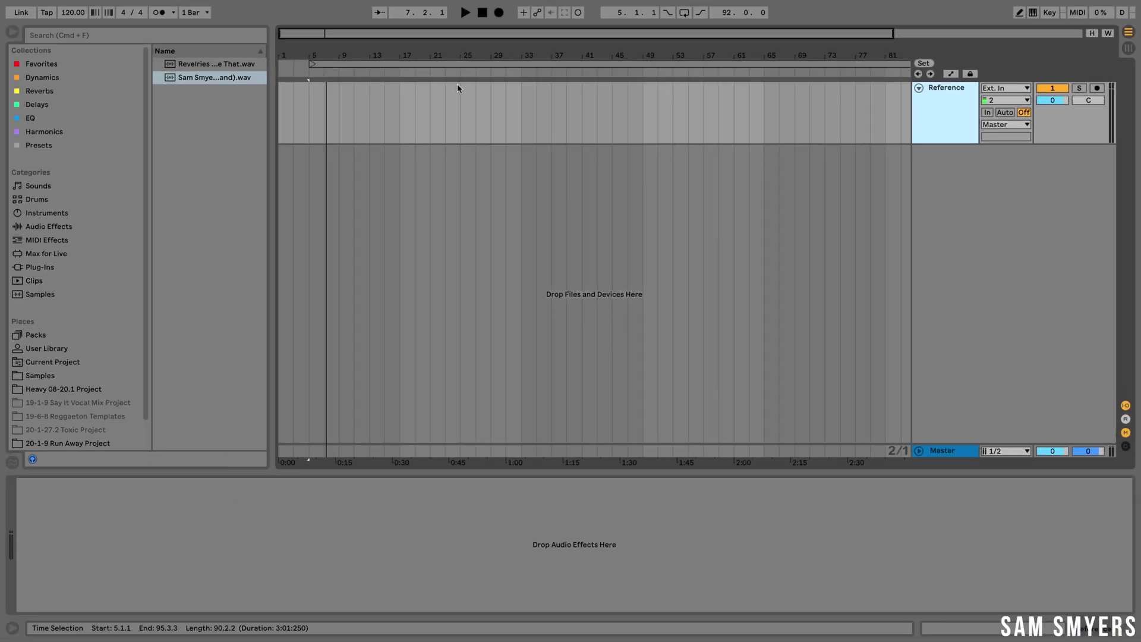
mouse_move(195, 78)
mouse_down()
mouse_move(330, 100)
mouse_move(312, 100)
mouse_up()
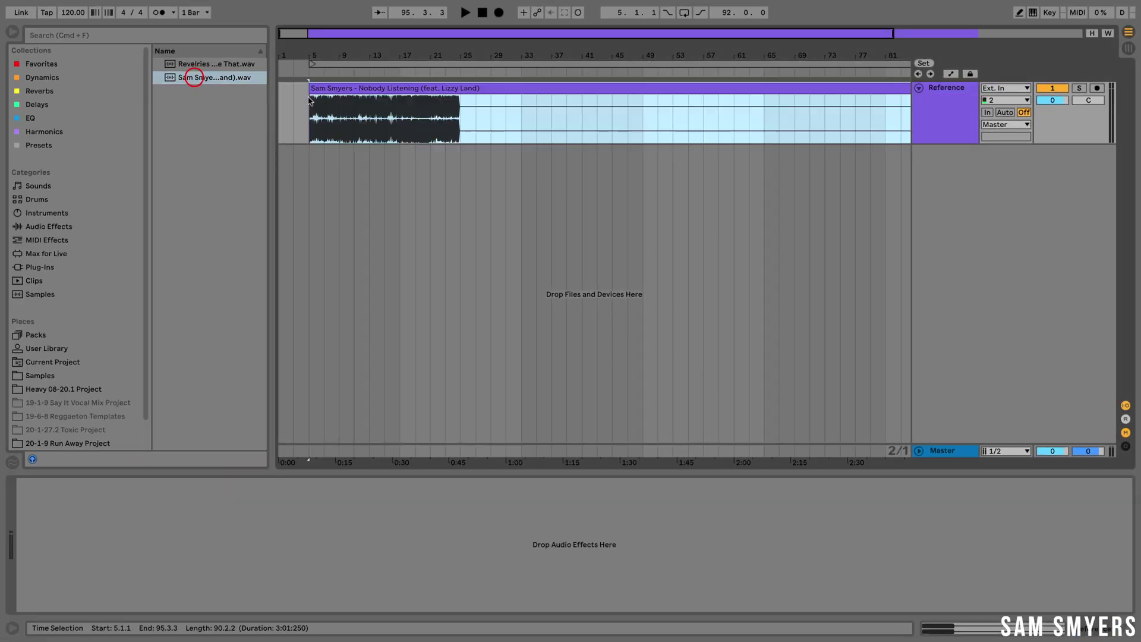
Step: Insert an audio track named 'Original Track' and load End Up Like That onto it
right_click(940, 154)
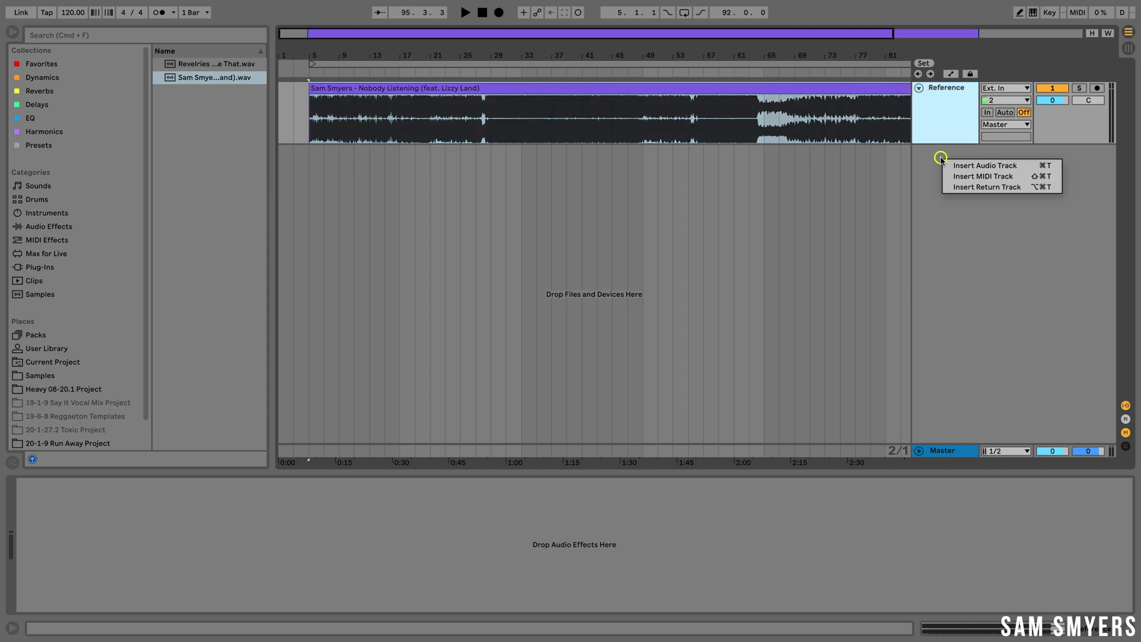
click(945, 161)
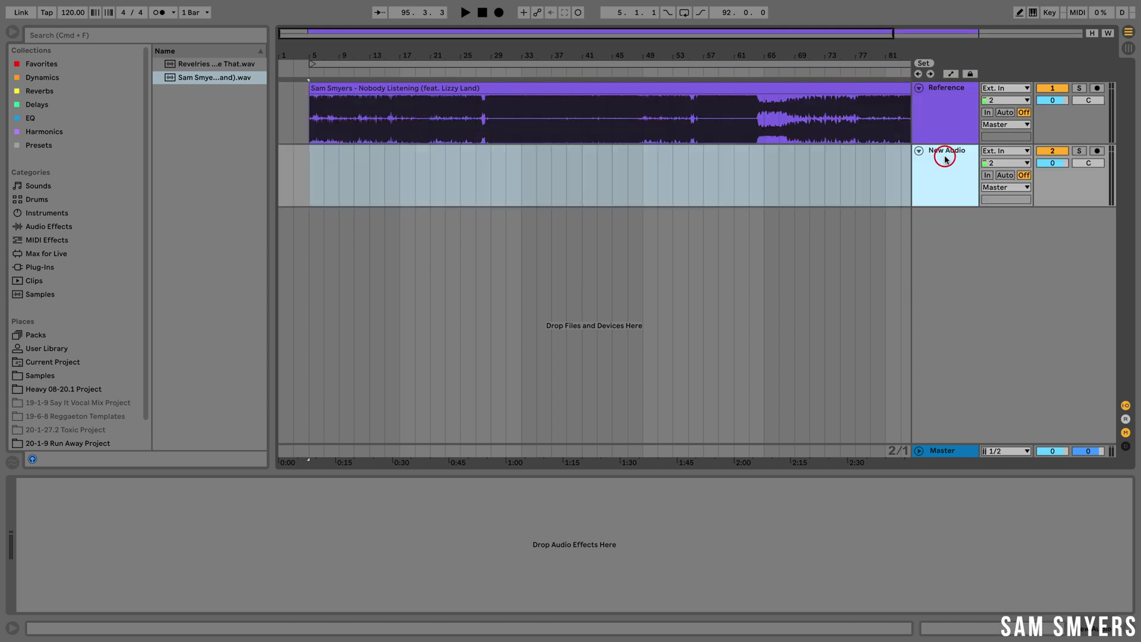
double_click(944, 156)
text(Original Track)
click(190, 64)
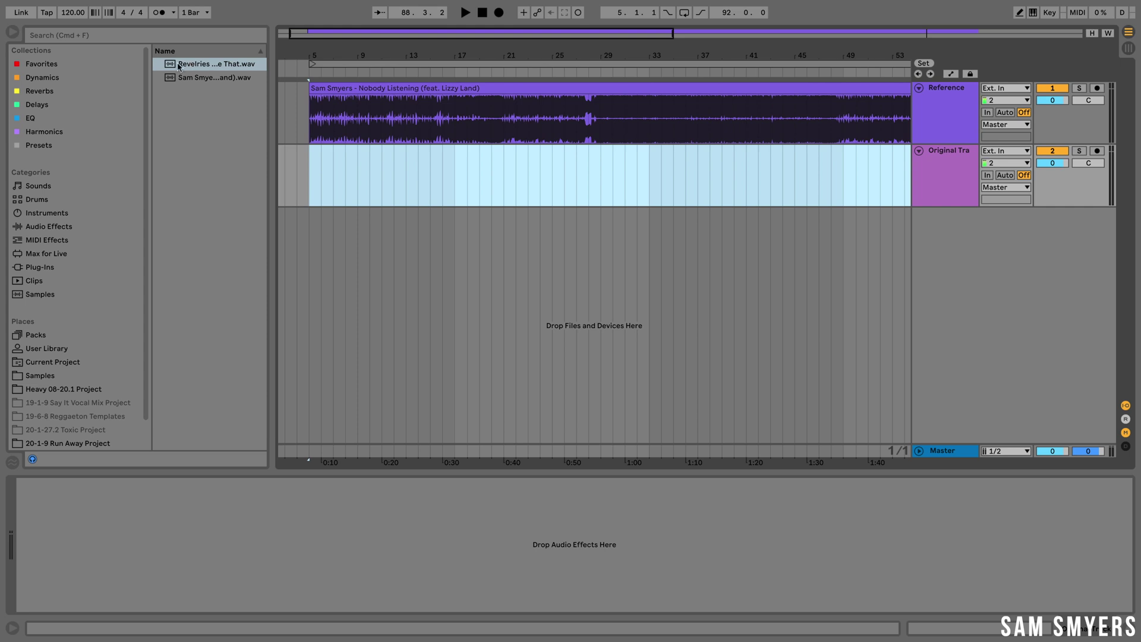
double_click(180, 65)
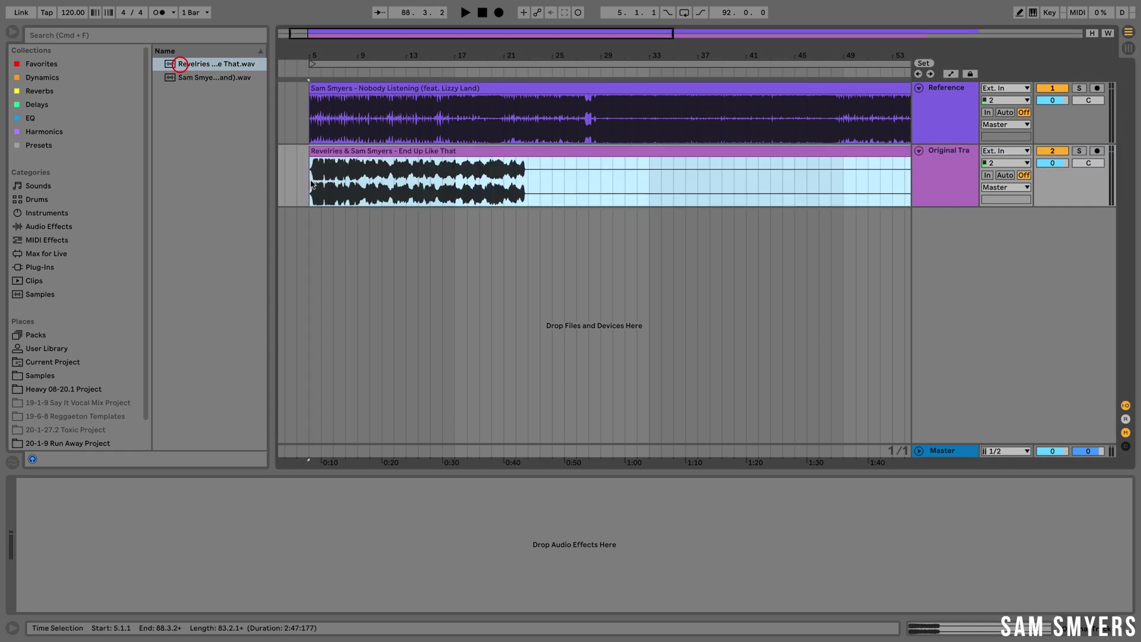
click(312, 180)
click(937, 102)
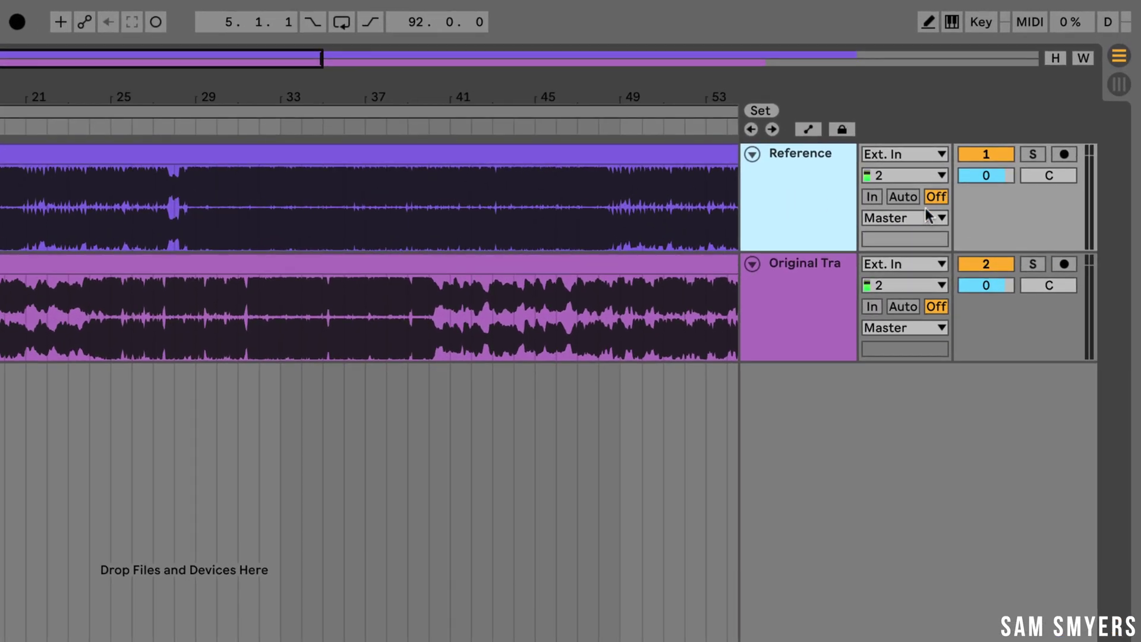
Step: Route the Reference track to Ext. Out 1/2 and map its Solo button to the \ key
click(929, 216)
click(909, 236)
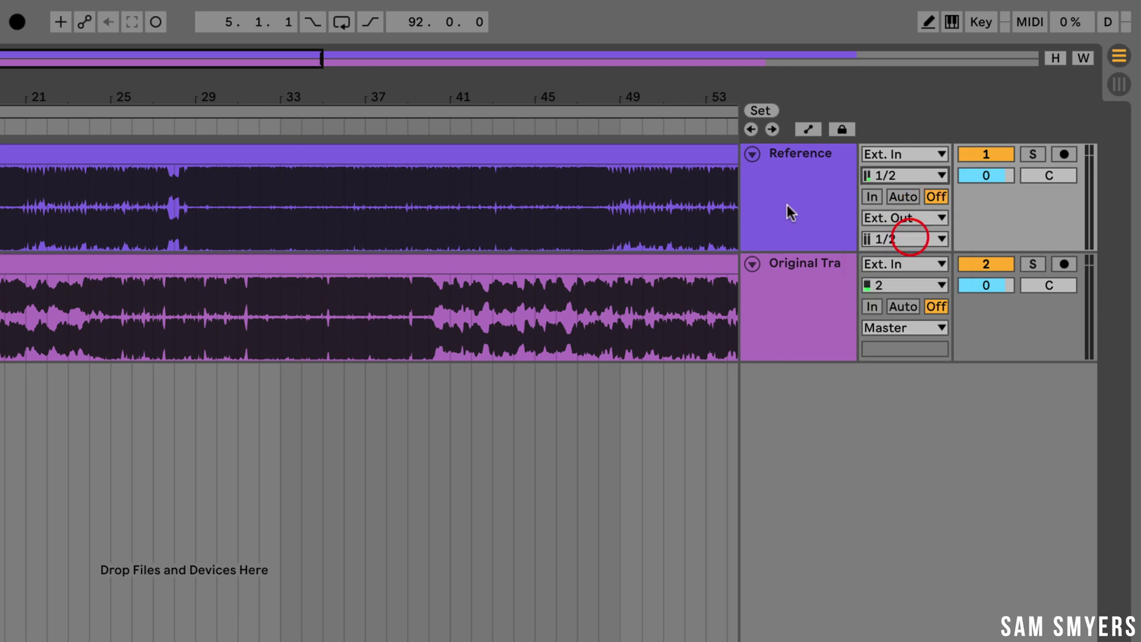
click(982, 154)
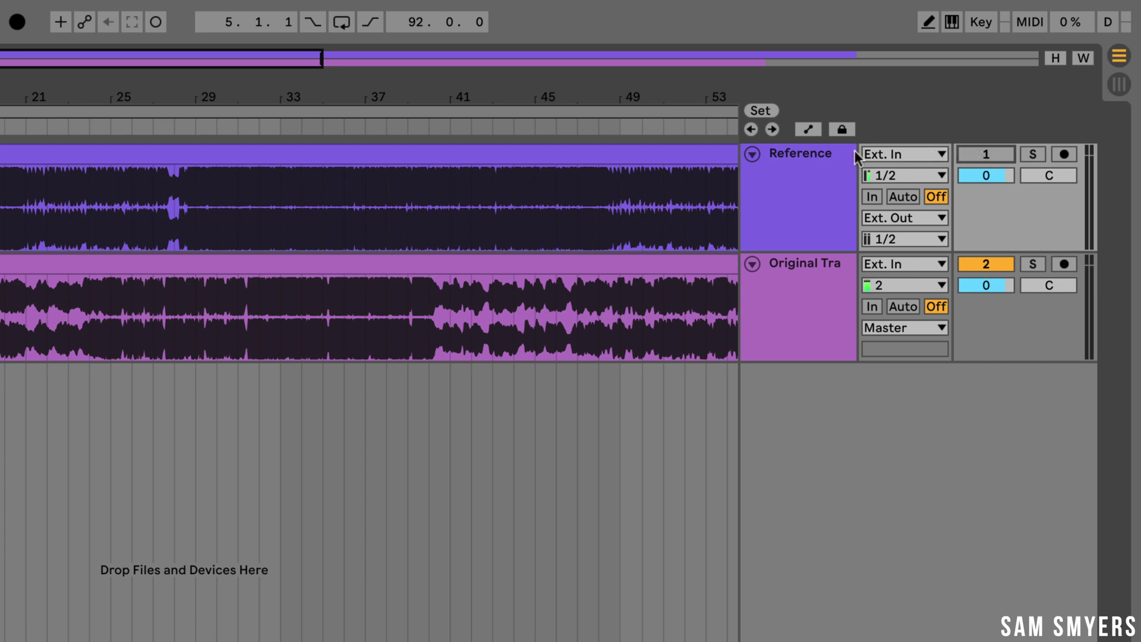
click(981, 22)
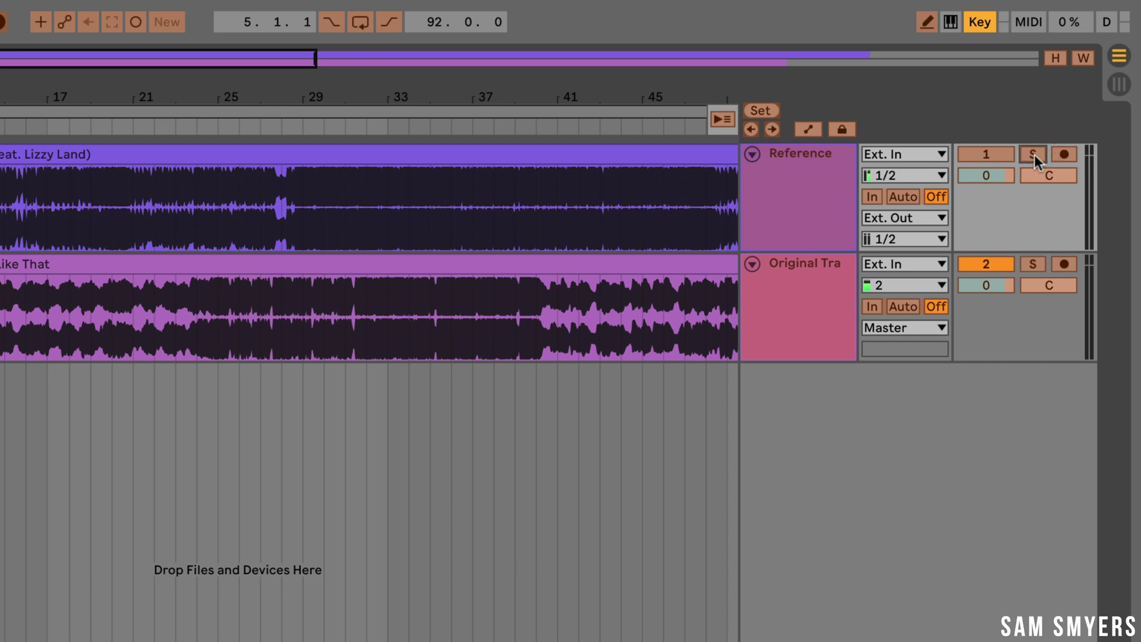
click(976, 22)
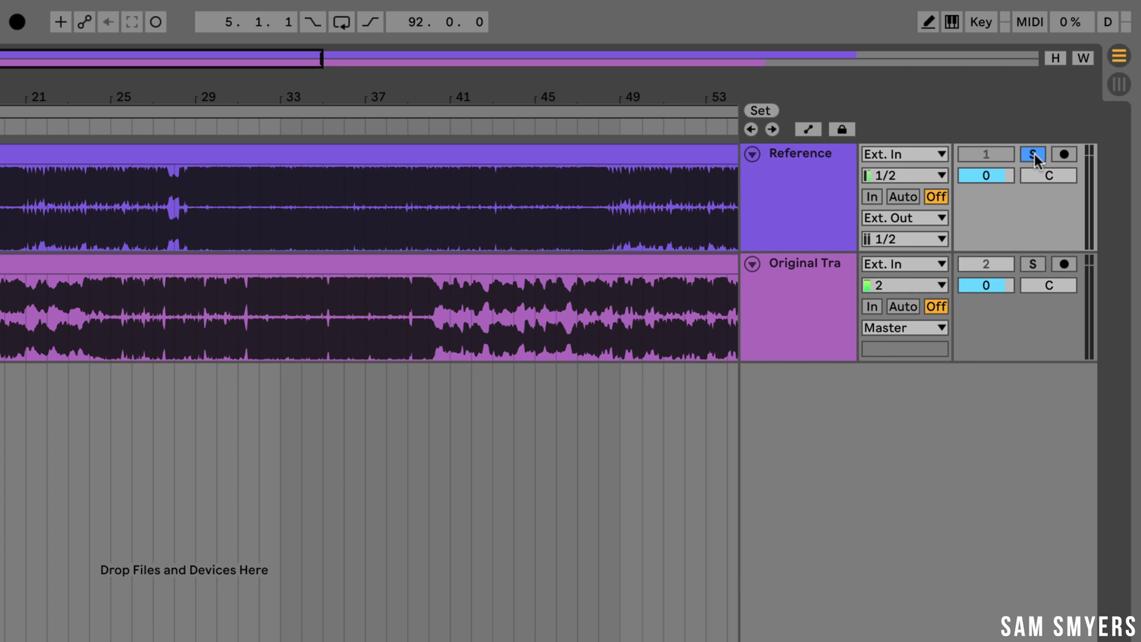
Step: Toggle the Reference solo with \ to A/B it against the original track
key(backslash)
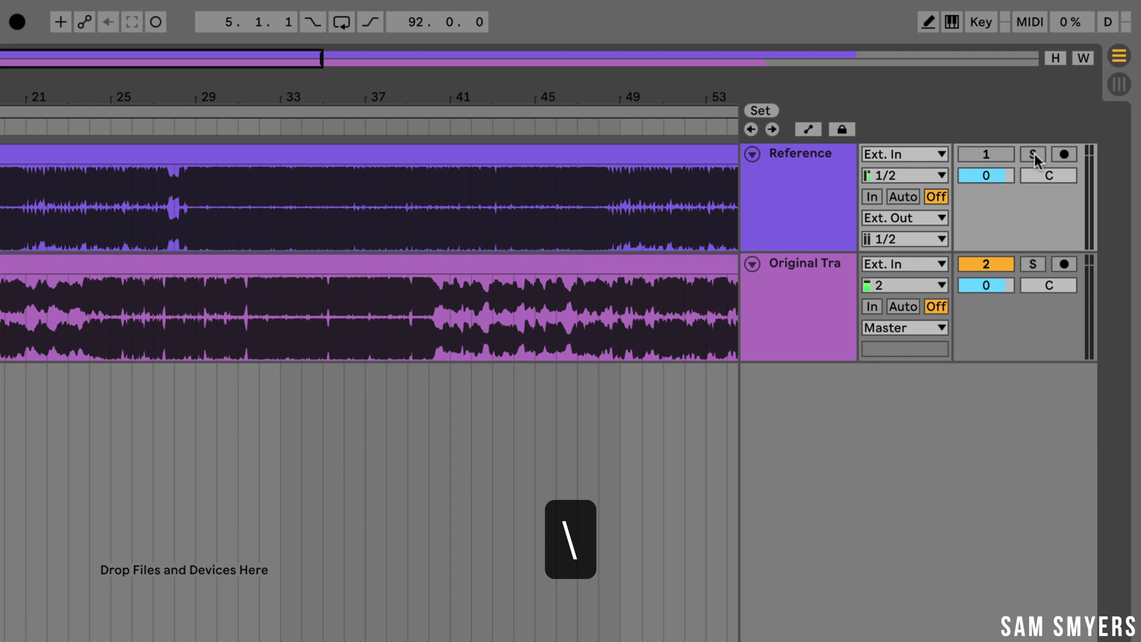
key(backslash)
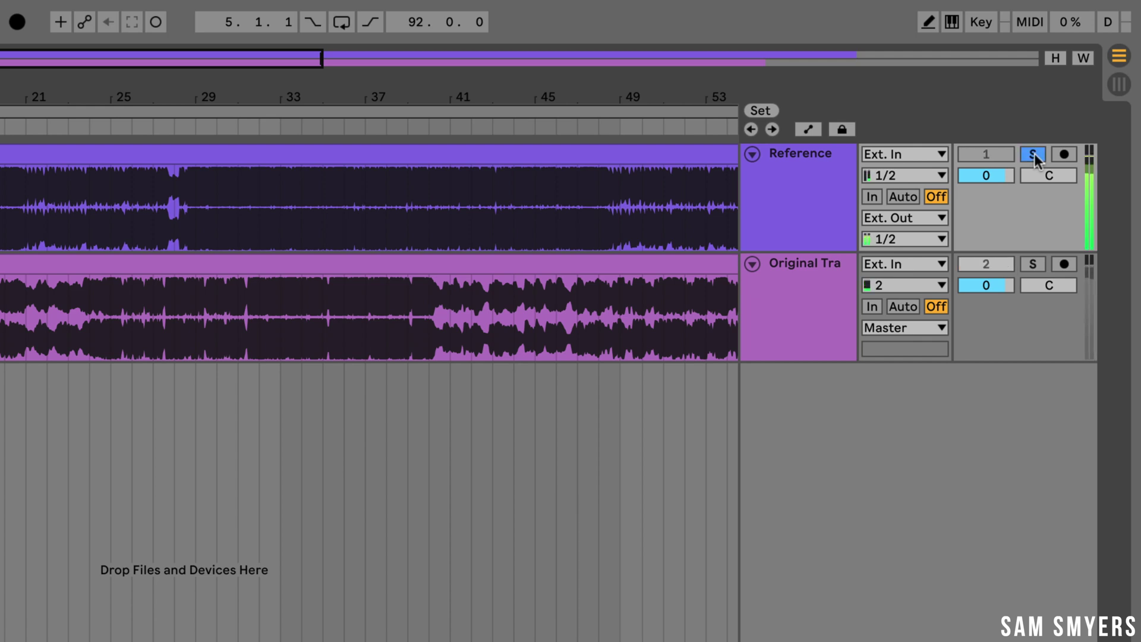
key(backslash)
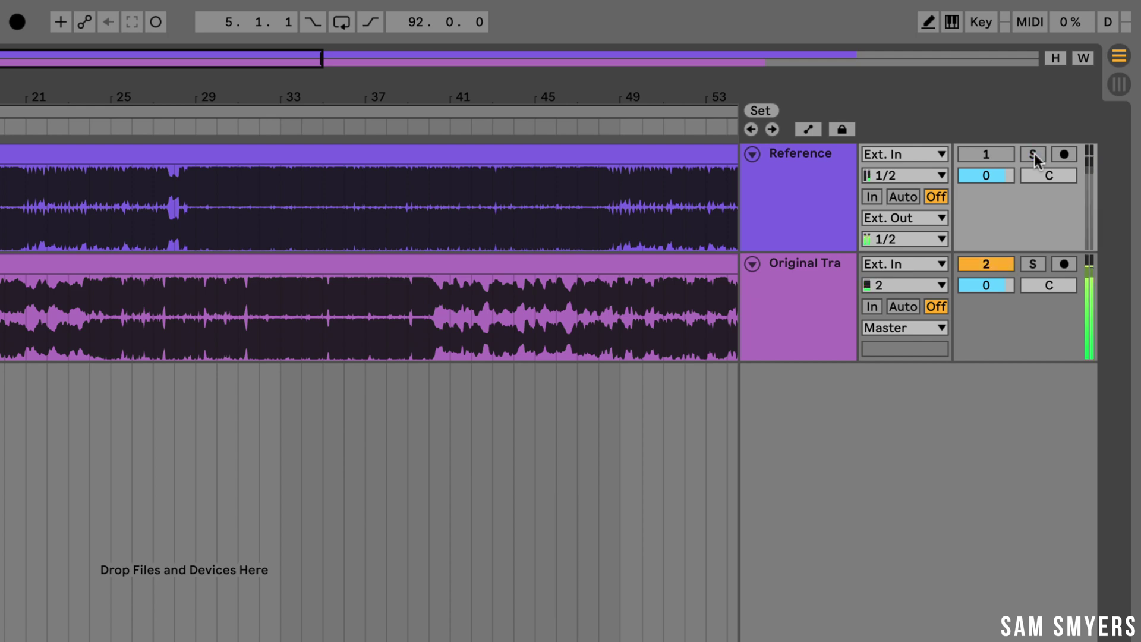
key(backslash)
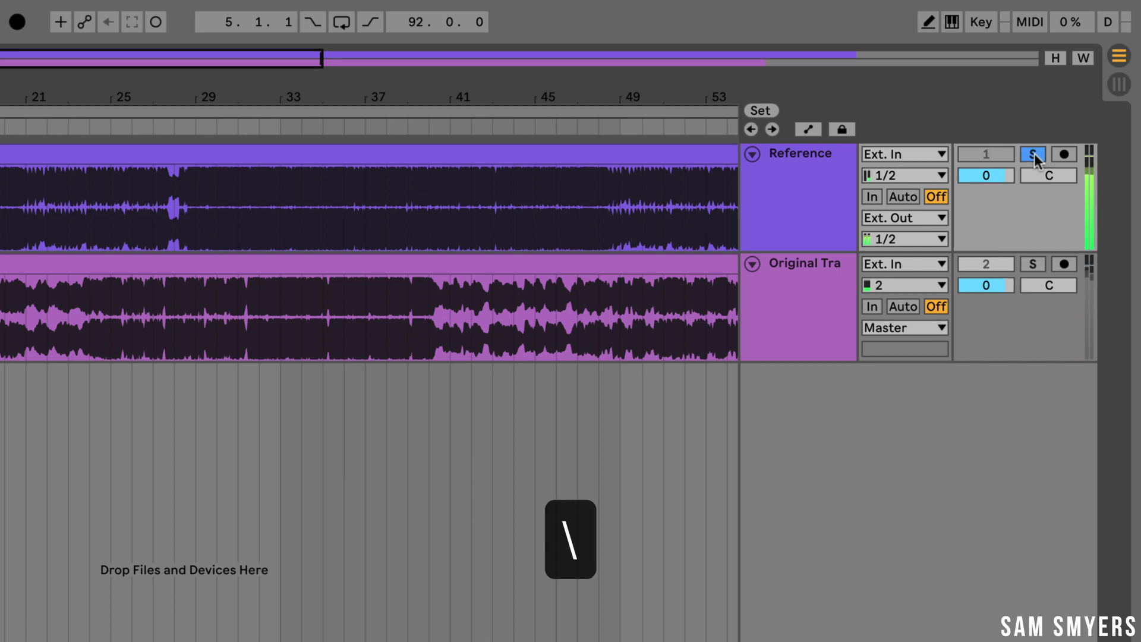
Step: Load Auto Filter, EQ Eight and a second Auto Filter from the EQ collection onto Reference
click(783, 174)
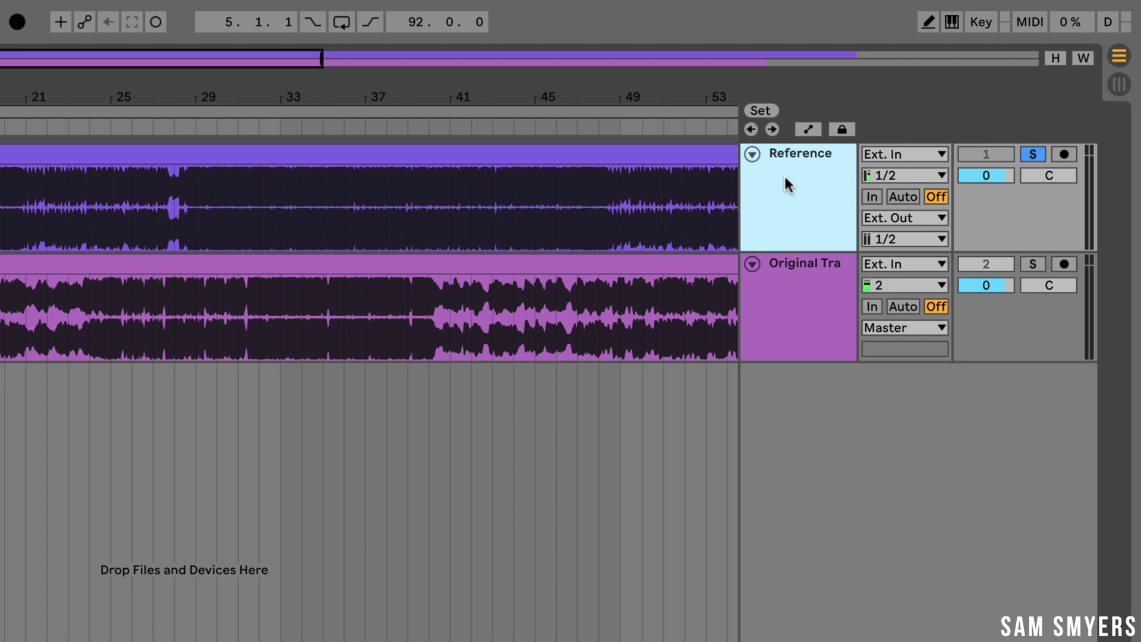
click(784, 176)
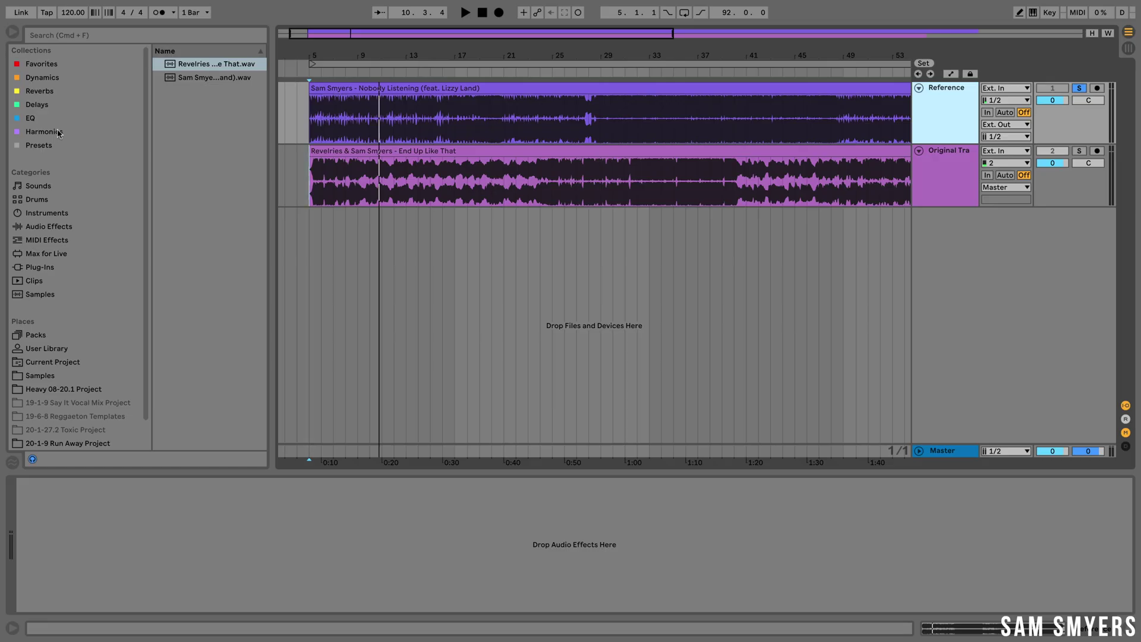
click(45, 114)
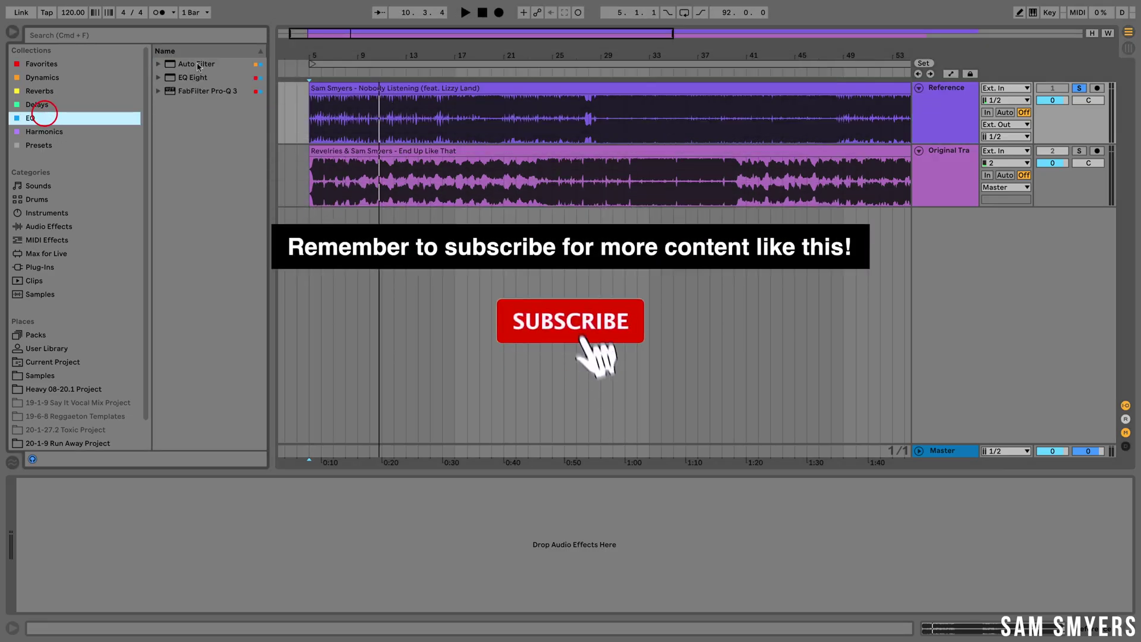
double_click(198, 64)
drag(198, 64, 309, 545)
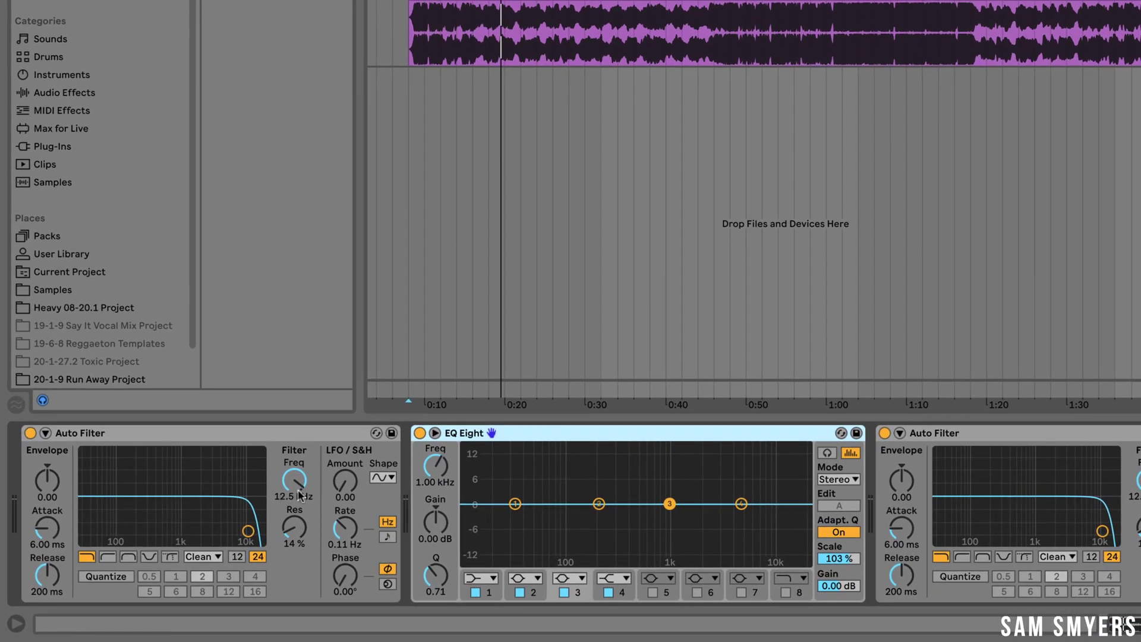
Step: Set the first Auto Filter to 200 Hz and the second to high-pass at 2000 Hz
click(283, 497)
text(2)
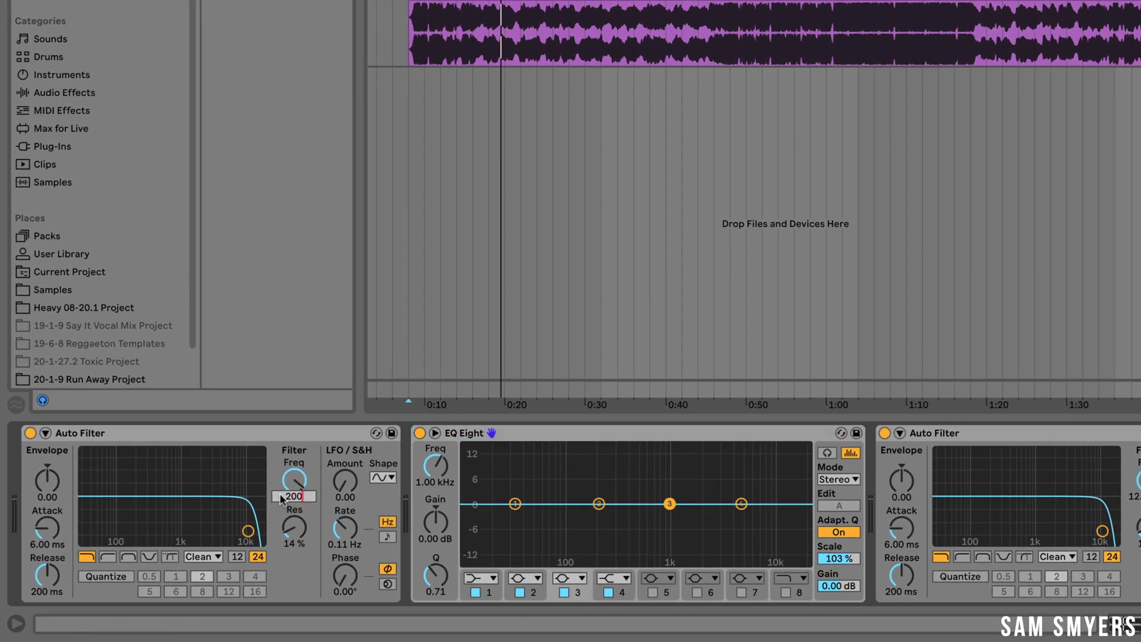
text(00)
key(Return)
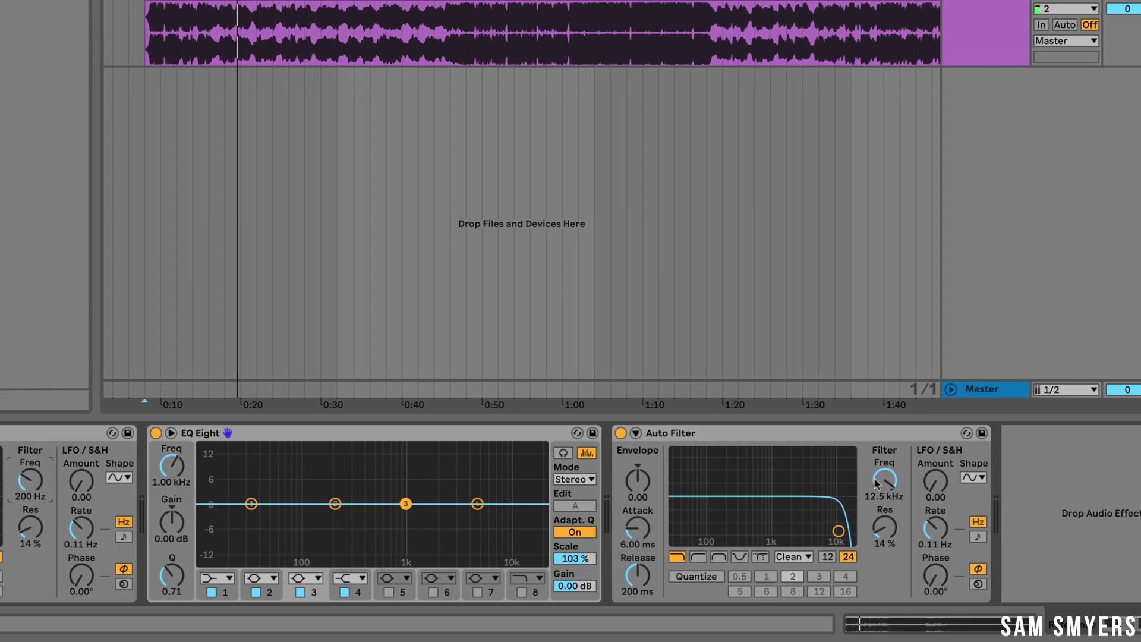
click(697, 557)
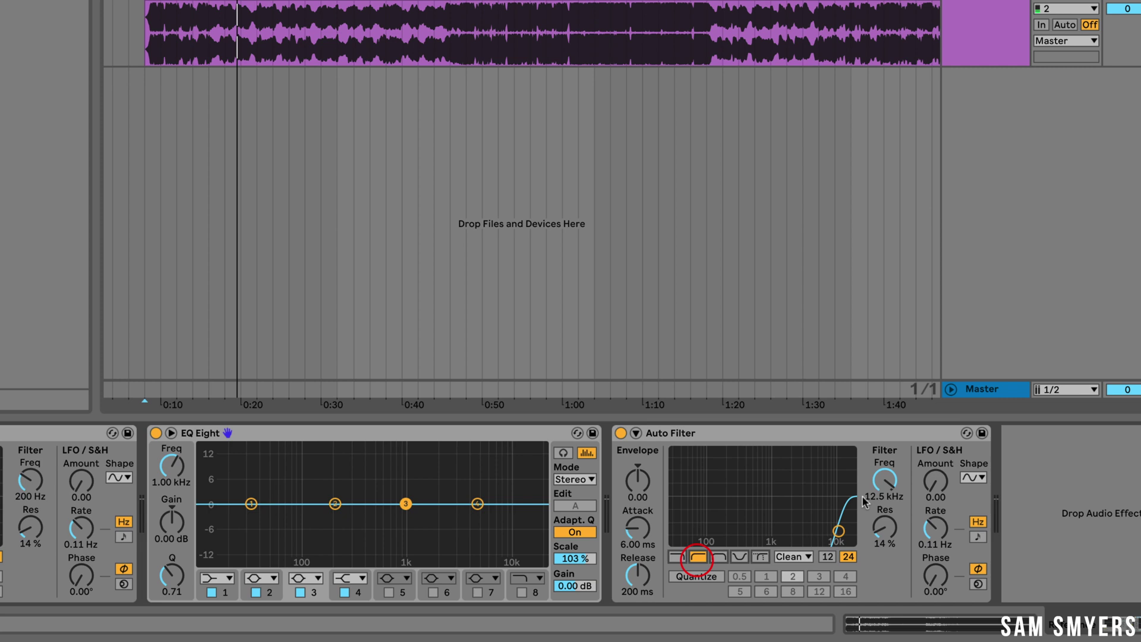
click(883, 493)
text(2000)
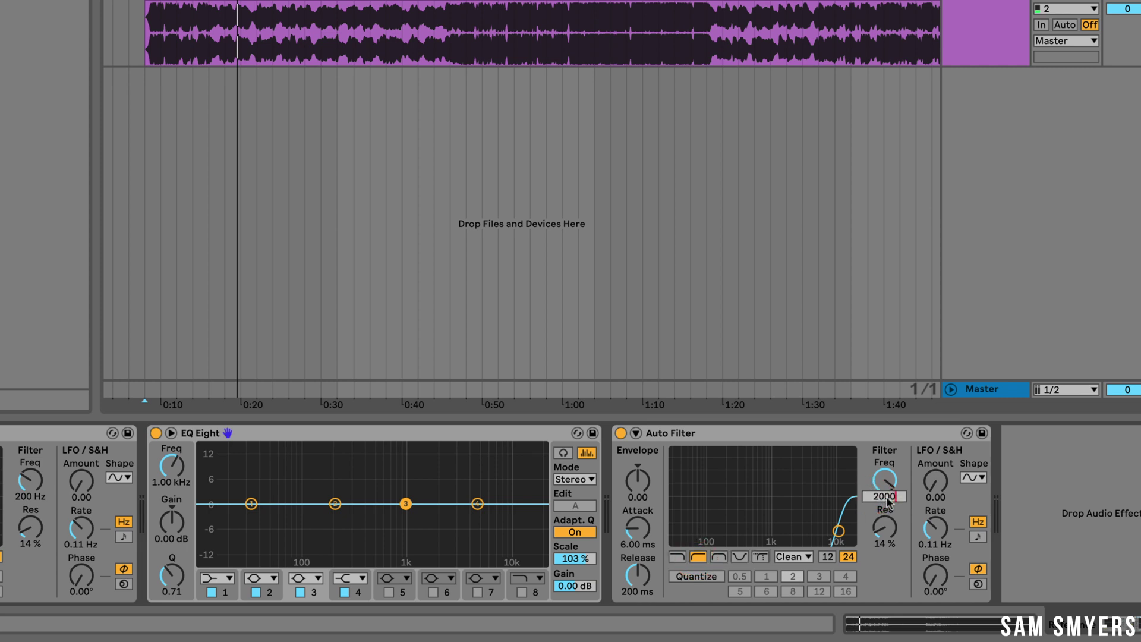
key(Return)
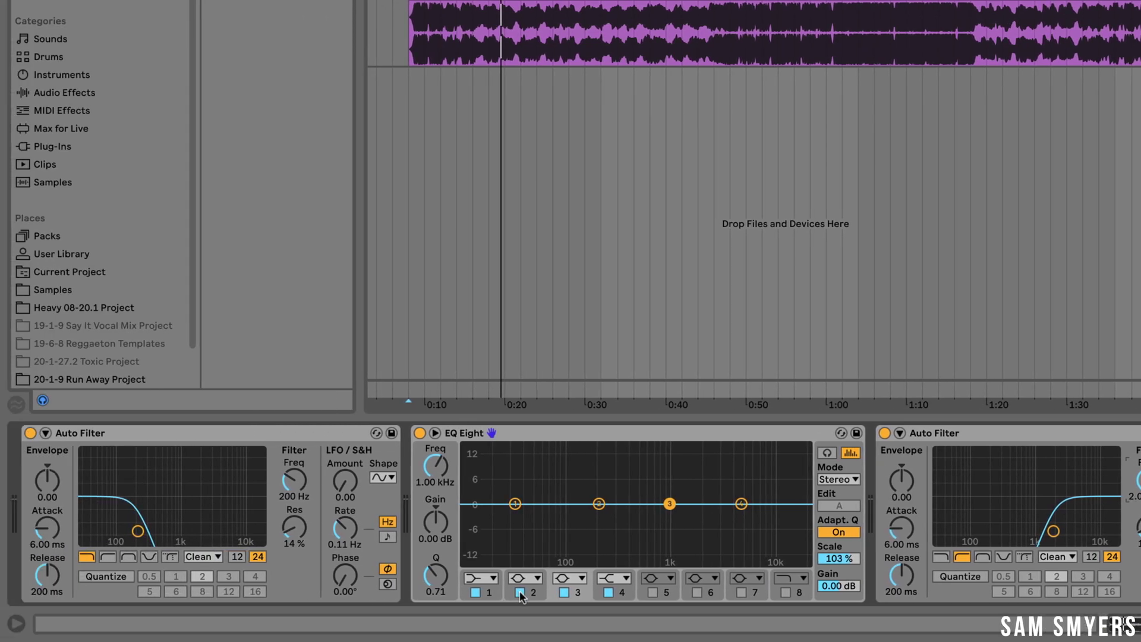
Step: Disable EQ Eight bands 2 and 3, make band 1 a low cut and band 4 a high cut
click(498, 592)
click(564, 591)
click(493, 577)
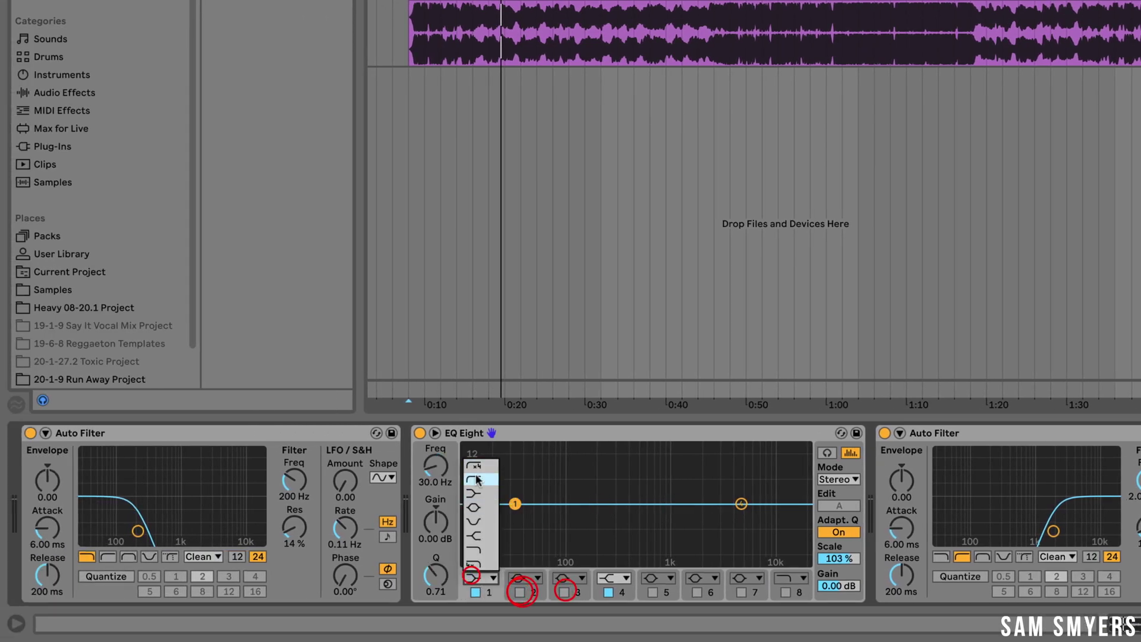
click(475, 476)
click(625, 578)
click(613, 545)
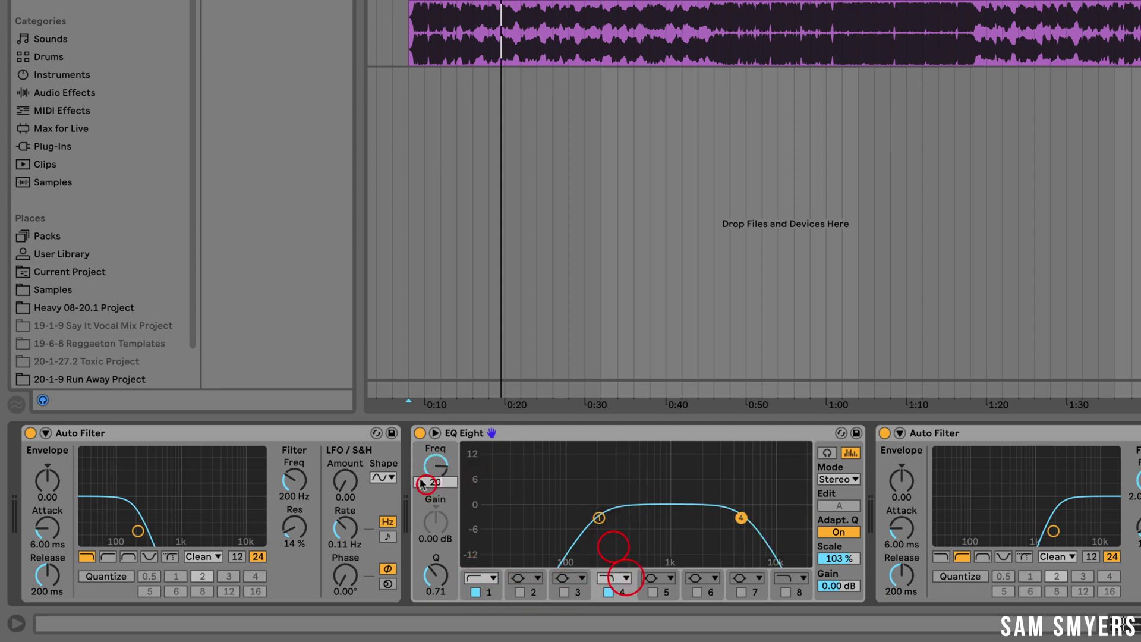
drag(423, 476, 422, 483)
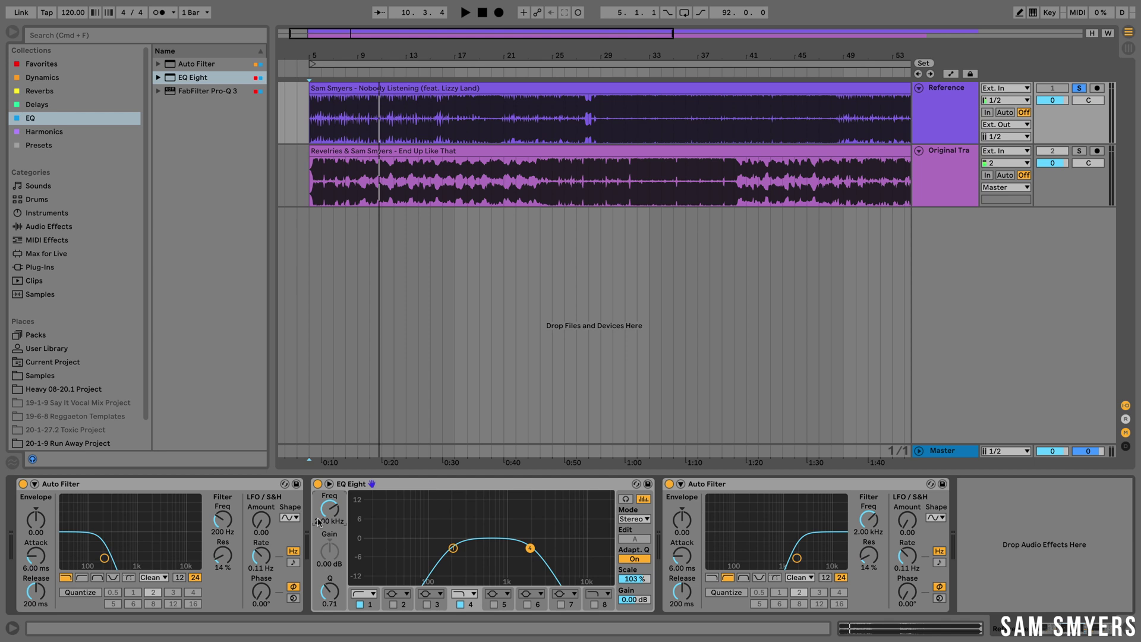
Step: Map P, [ and ] to the on/off switches of the two Auto Filters and EQ Eight
click(1048, 12)
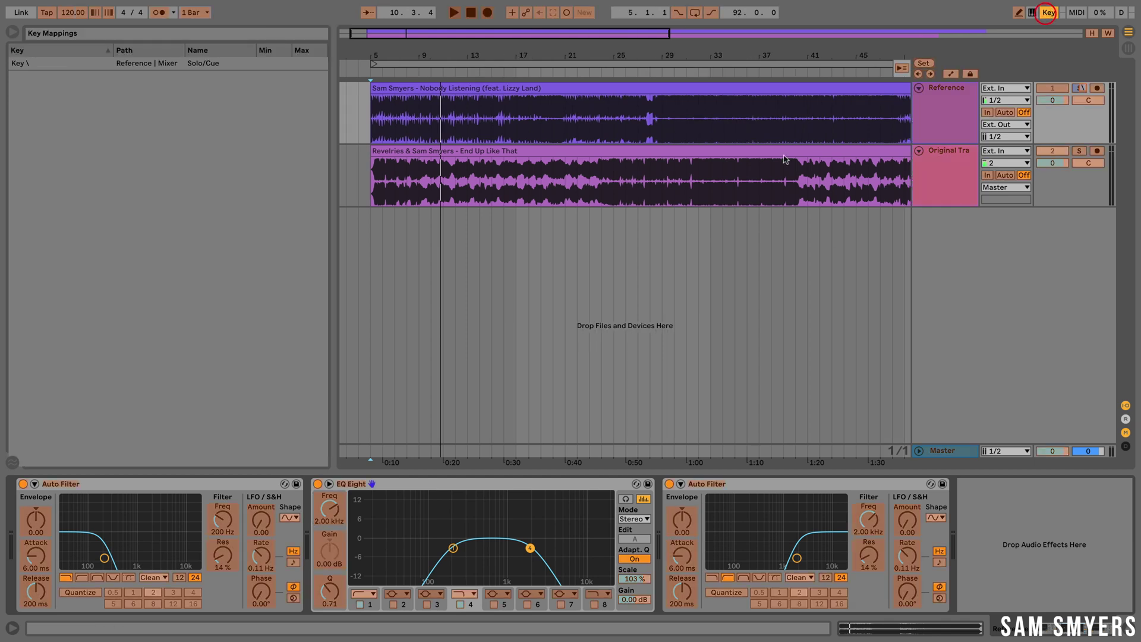
click(22, 486)
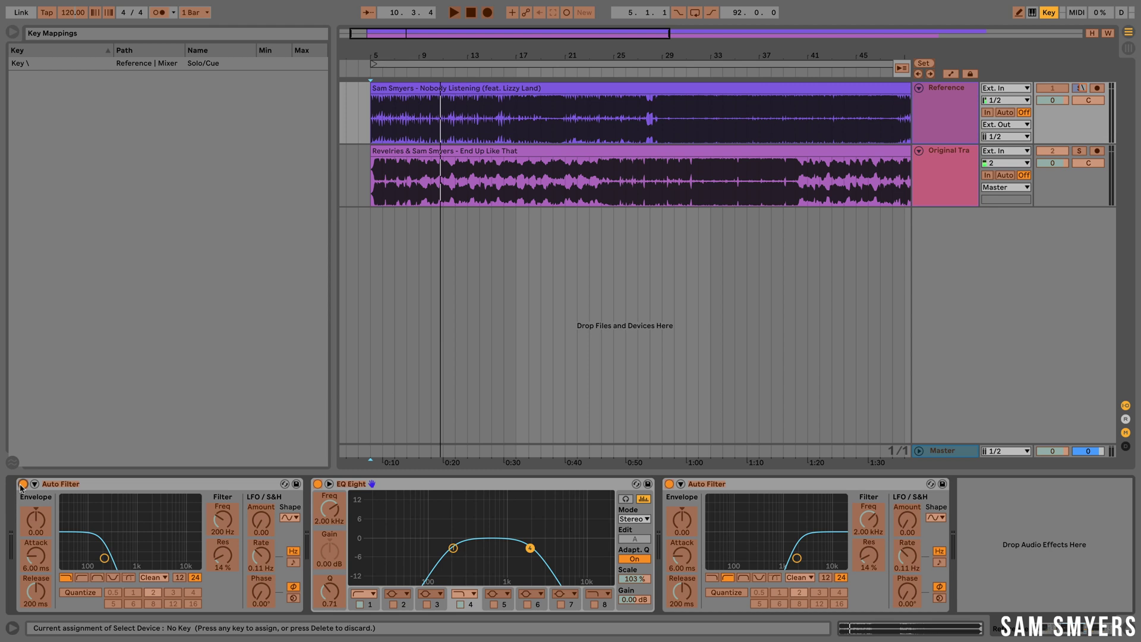
click(23, 483)
key(p)
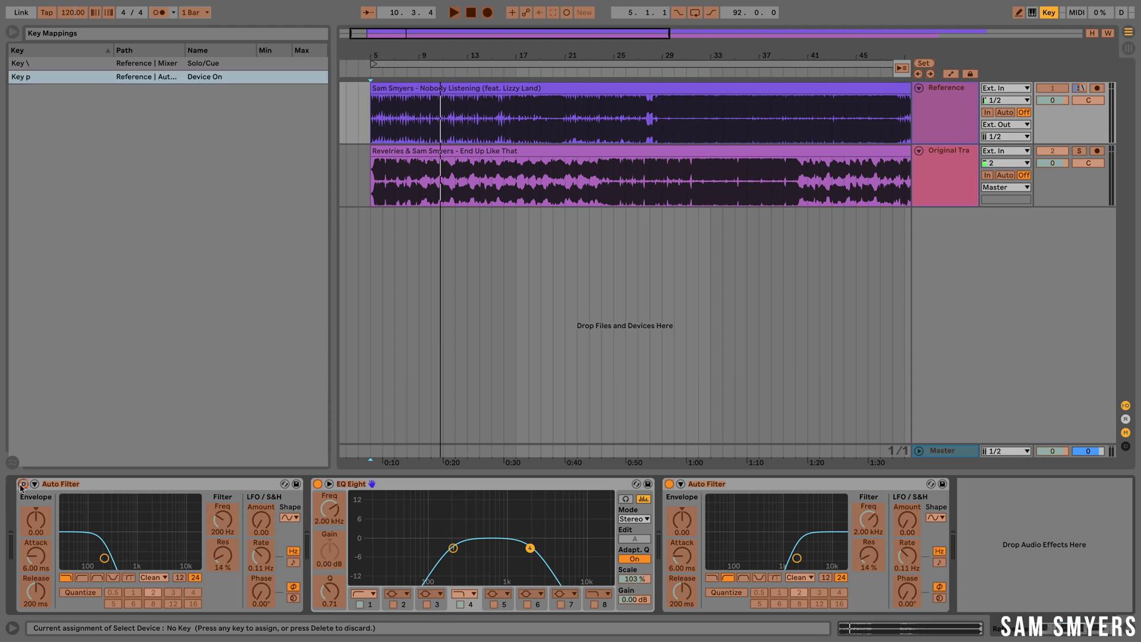
click(319, 484)
key(bracketleft)
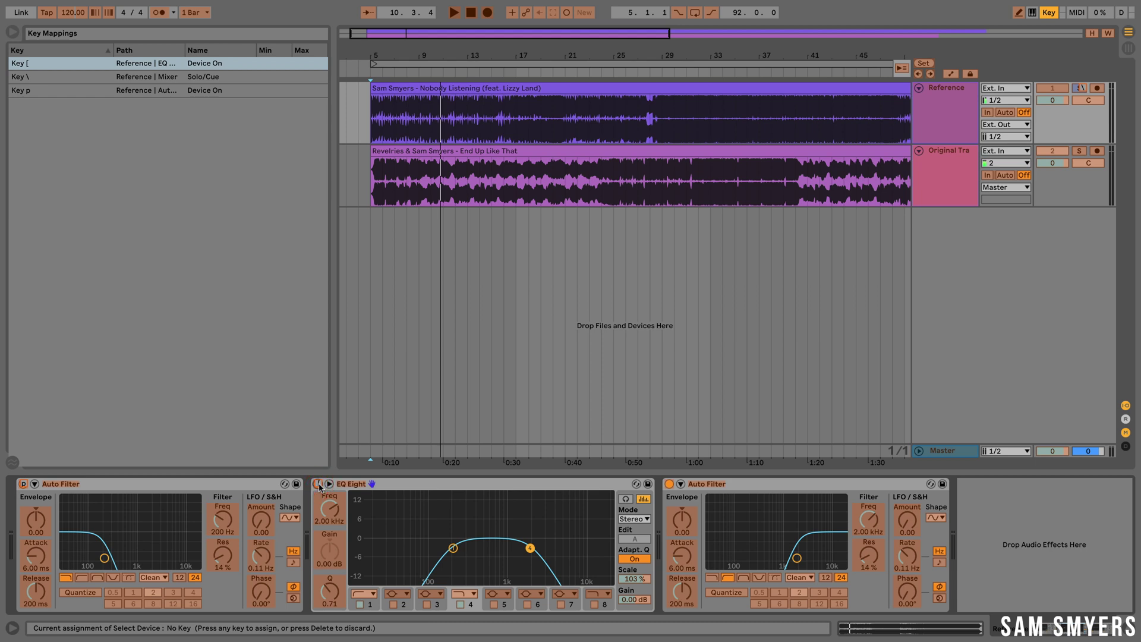
click(669, 484)
key(bracketright)
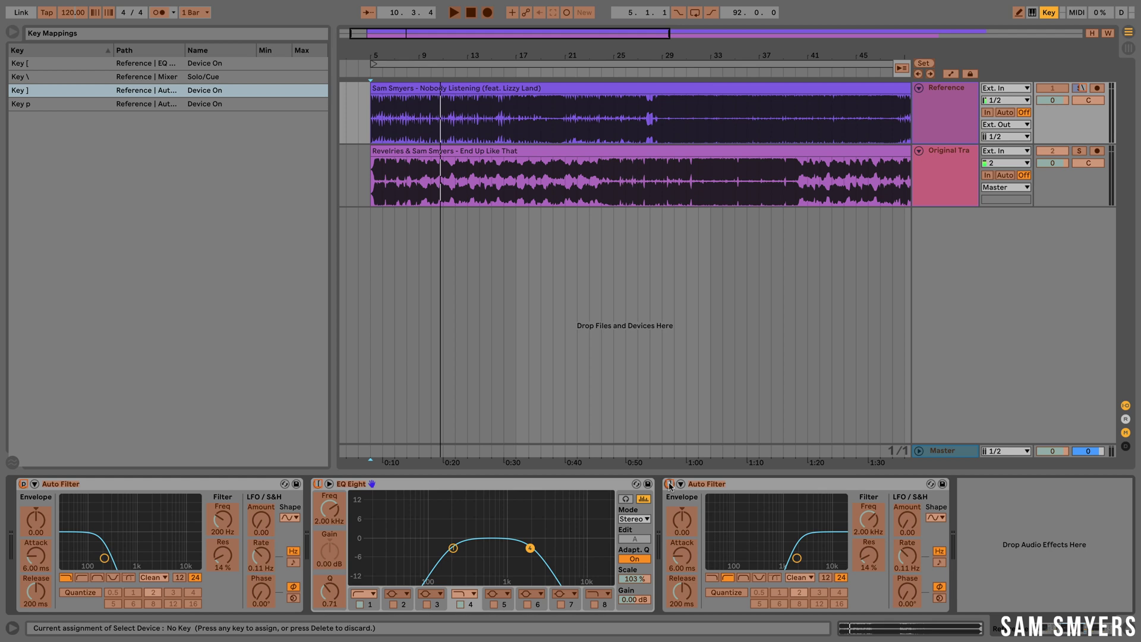
click(1049, 13)
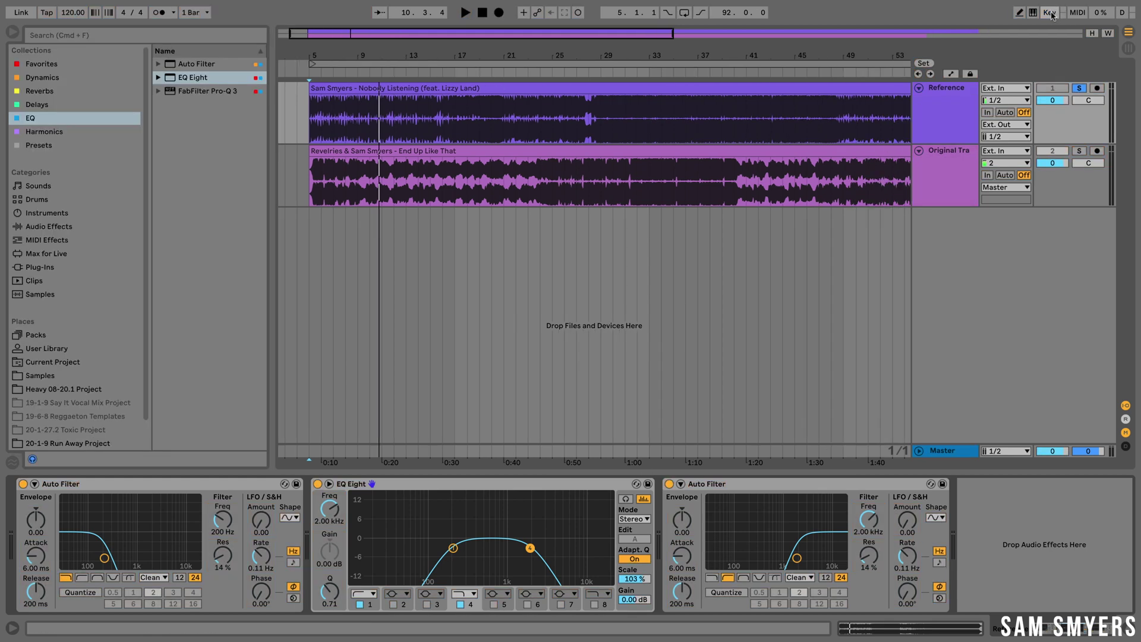
Step: Play the song and test the P, [ and ] device toggles, then stop
key(p)
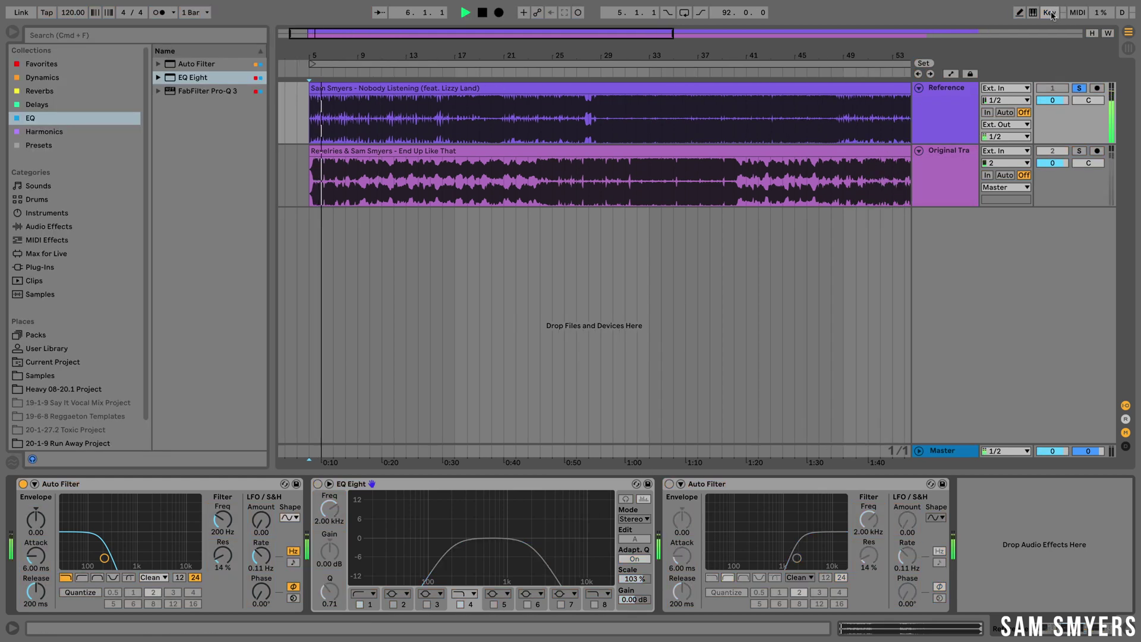
key(bracketleft)
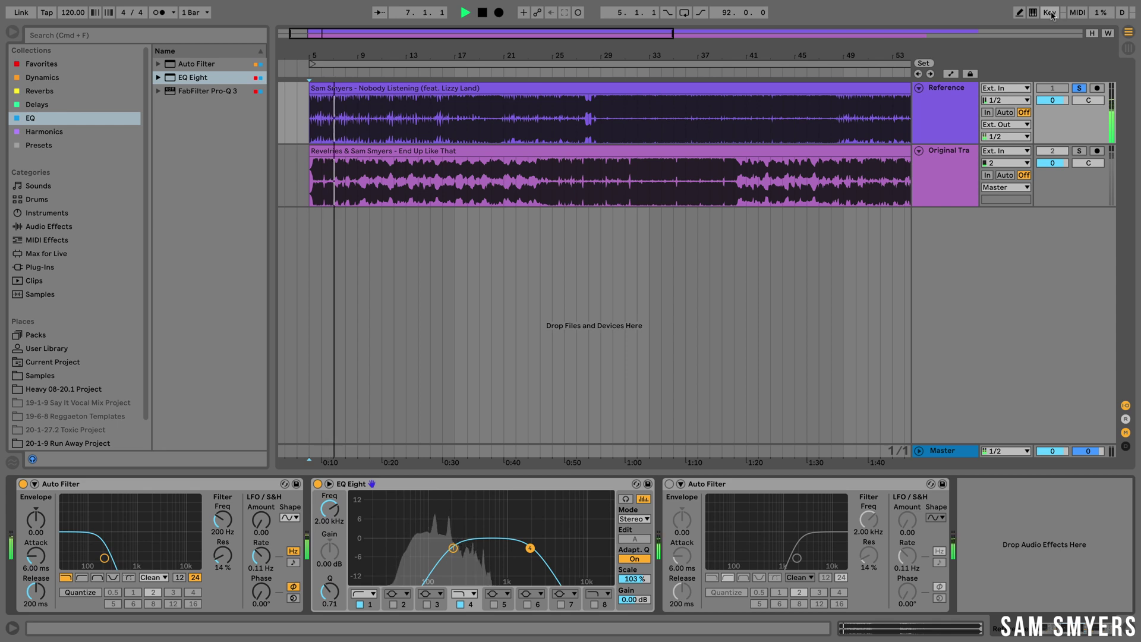
key(p)
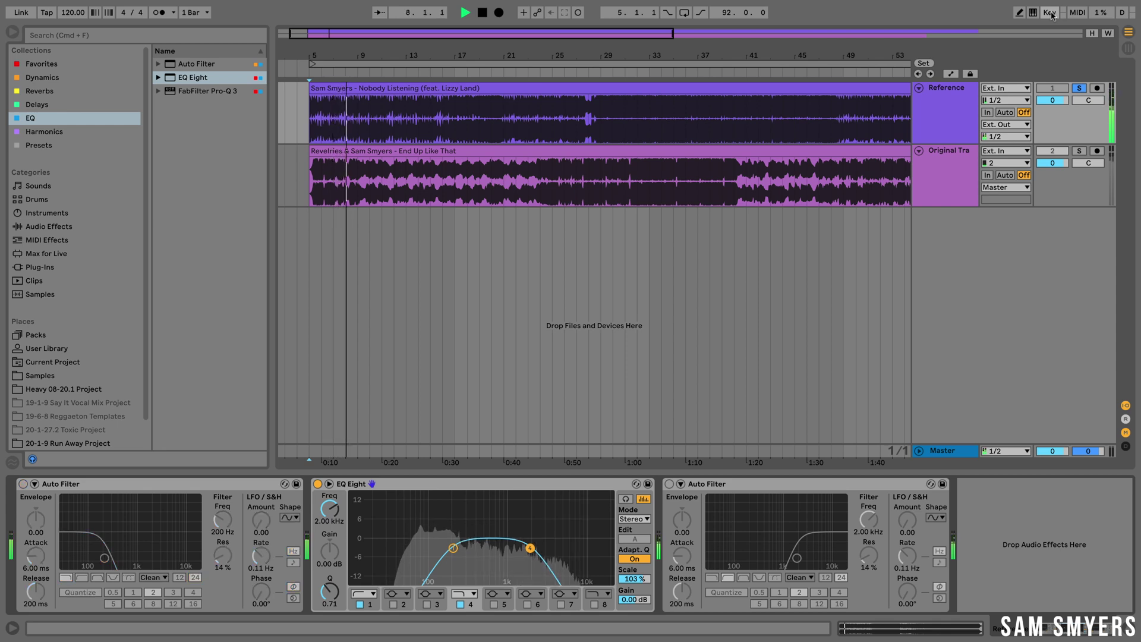
key(bracketright)
key(bracketleft)
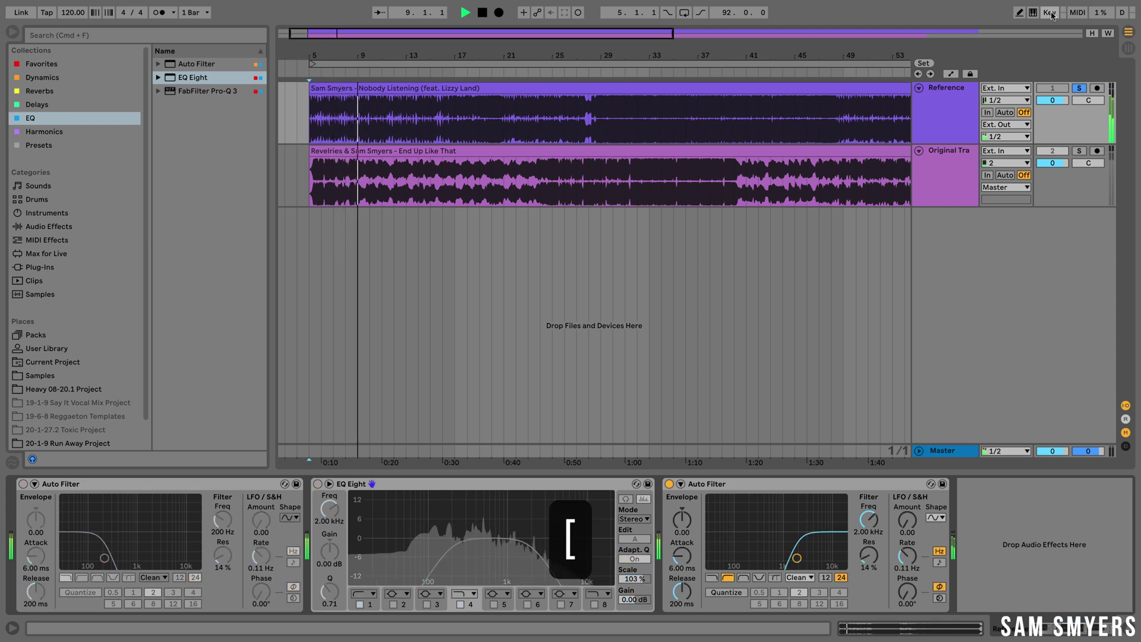
key(bracketright)
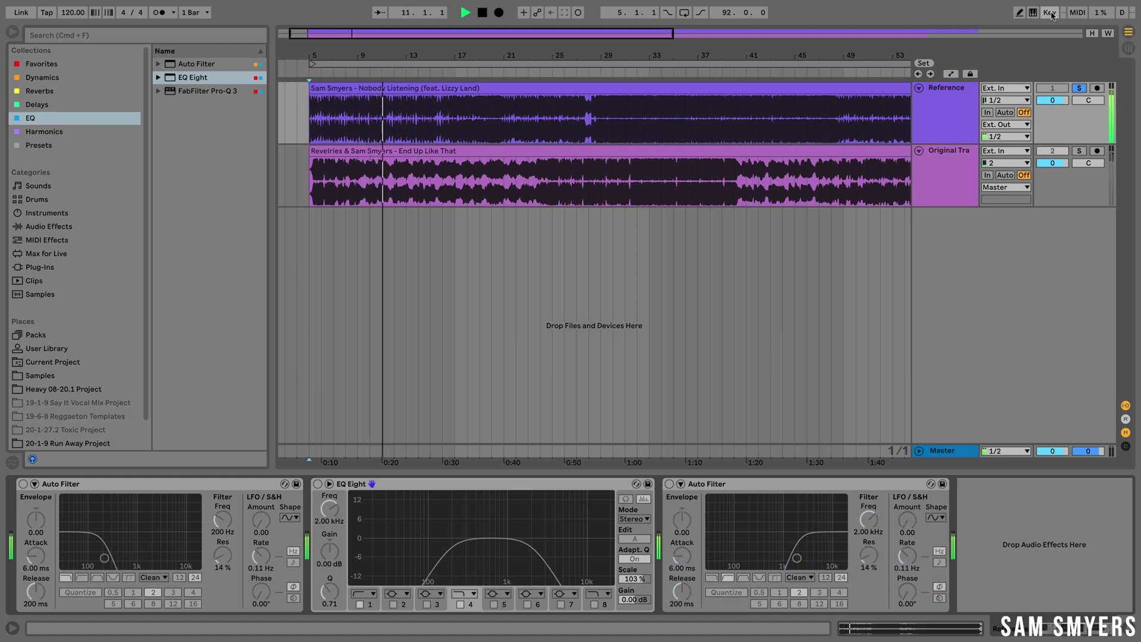
key(space)
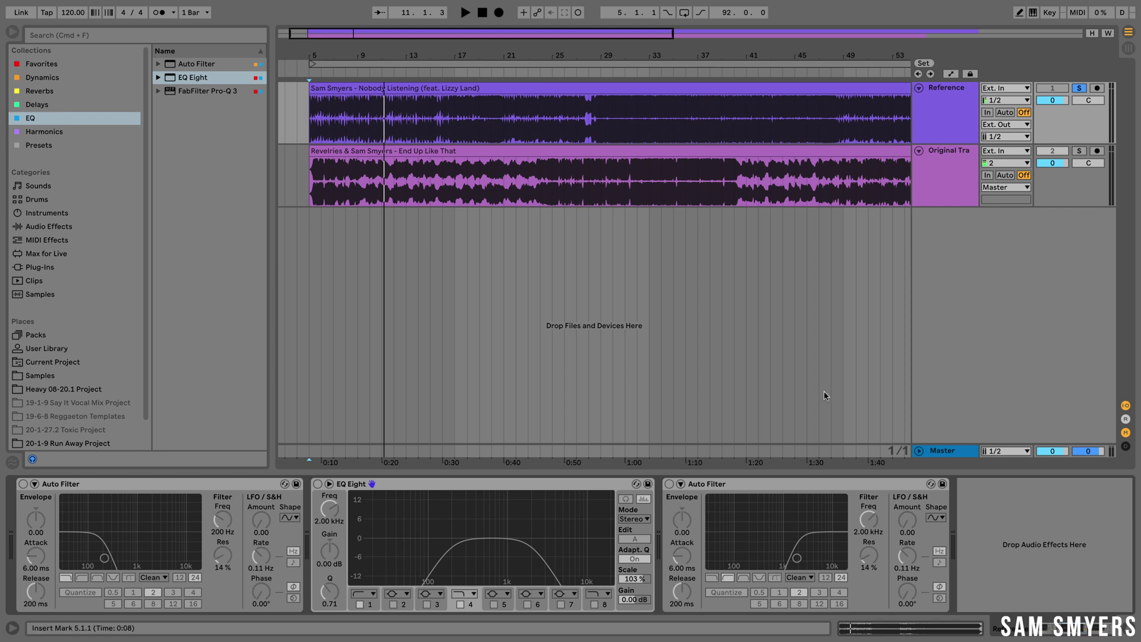
Step: Map P, [ and ] to the Master's Auto Filter, EQ Eight and second Auto Filter on/off switches
click(730, 482)
shift+click(186, 482)
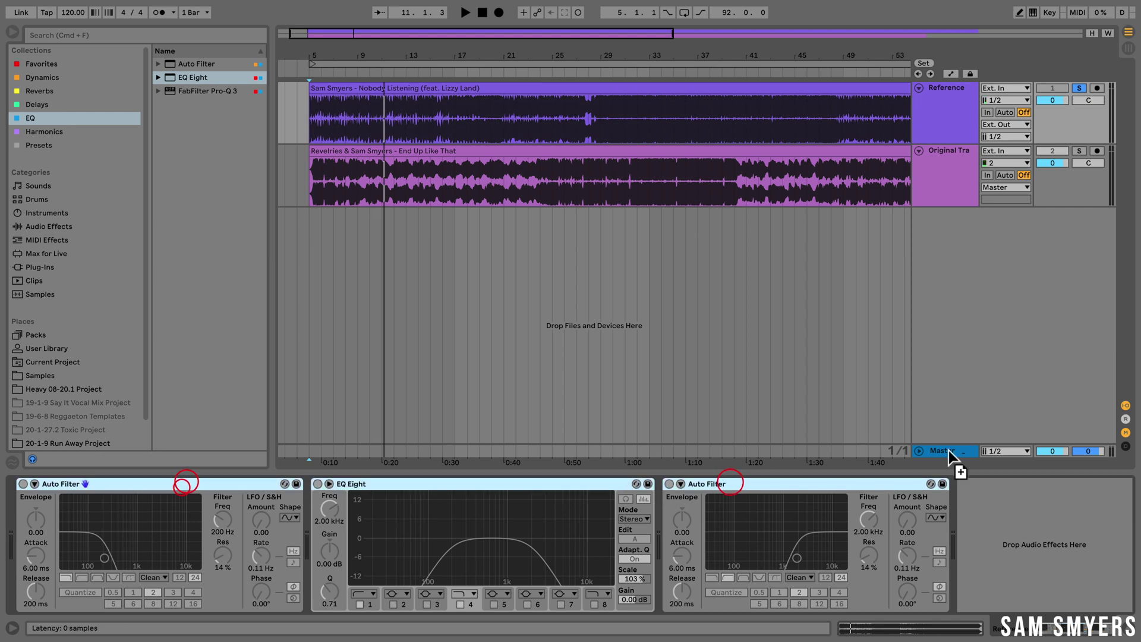
key(super+k)
click(24, 484)
key(p)
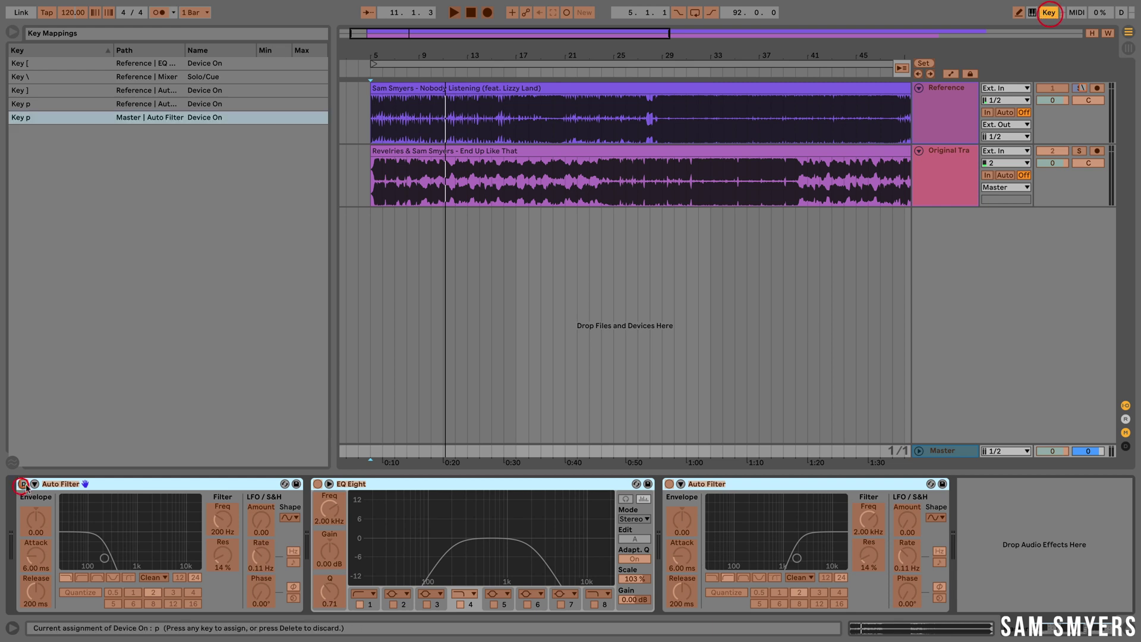
click(318, 484)
key(bracketleft)
click(670, 484)
key(bracketright)
key(super+k)
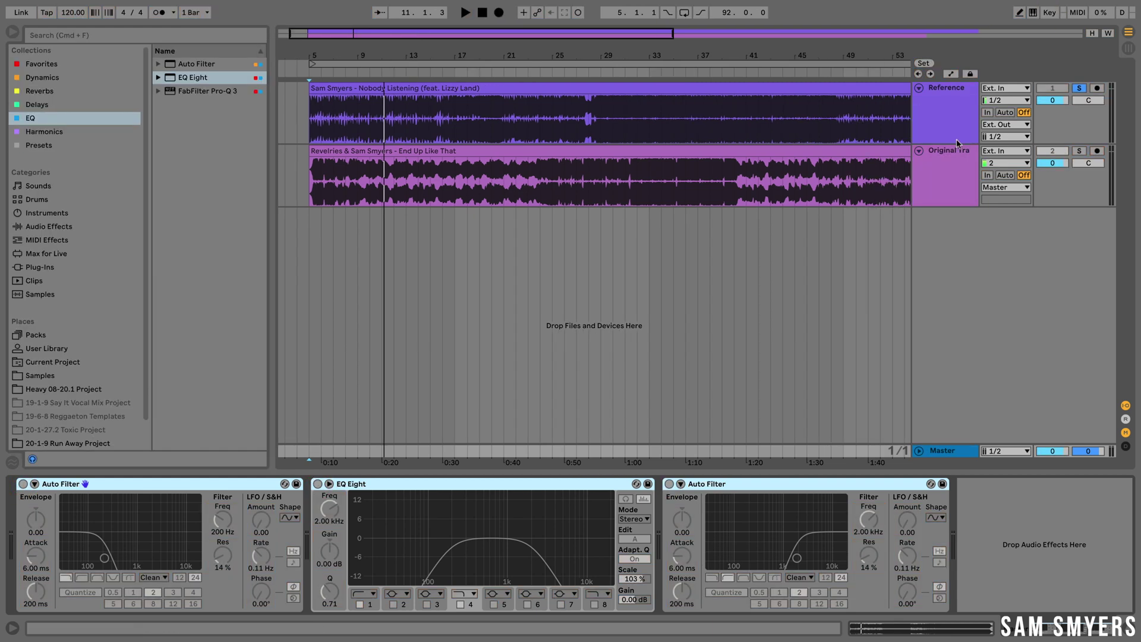
Step: Play from bar 5 and toggle the devices with P, [ and ], then stop
key(space)
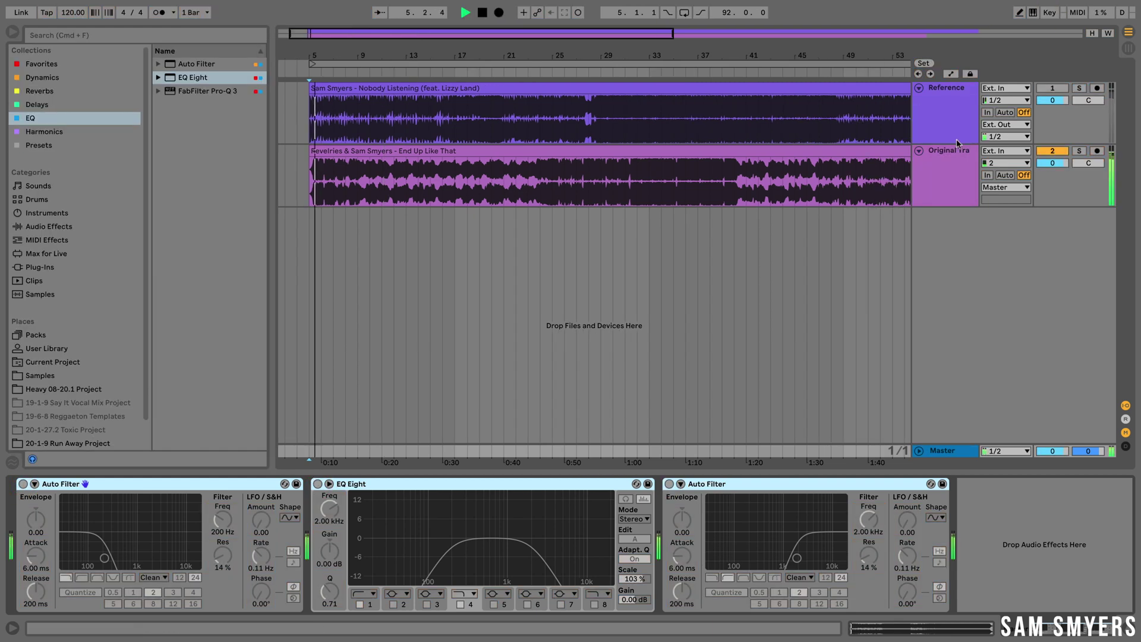
key(p)
key(p)
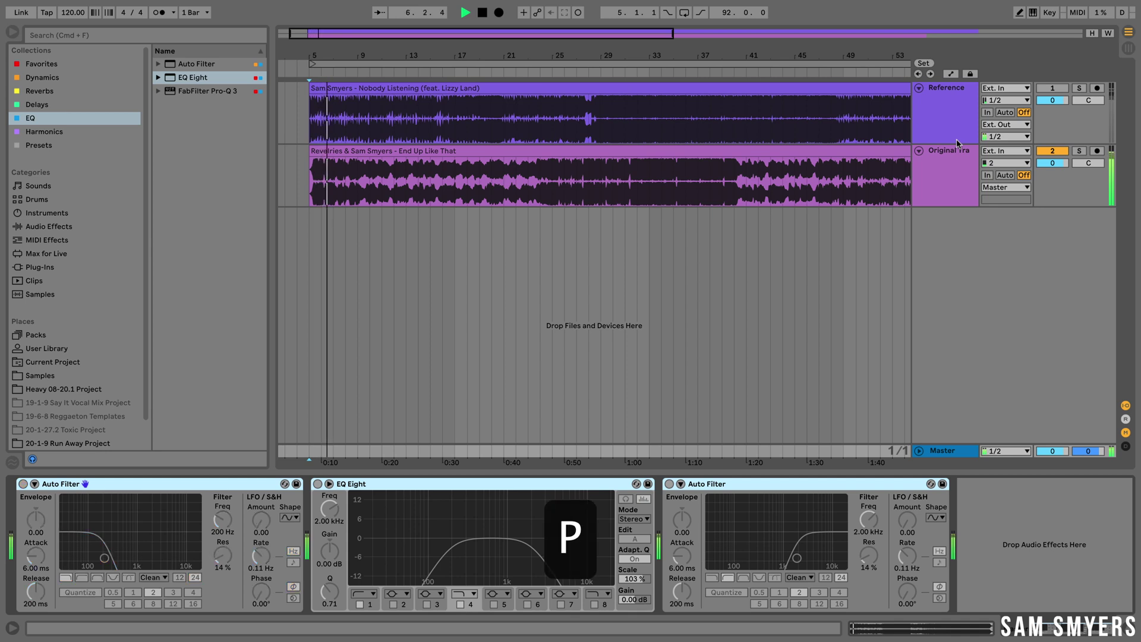
key(bracketleft)
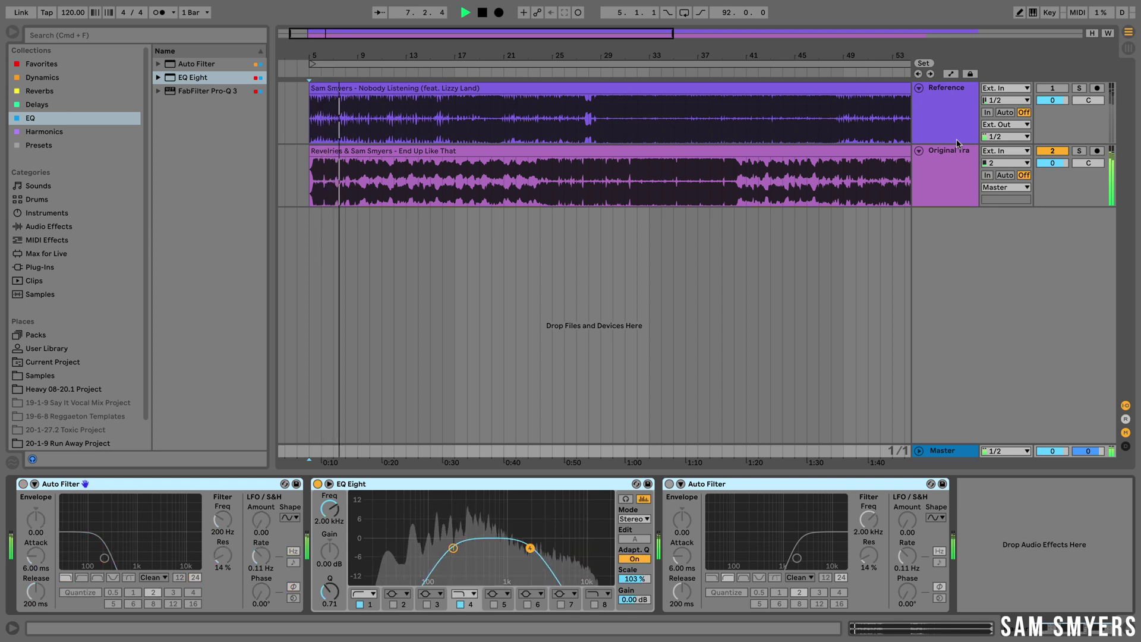
key(bracketleft)
key(bracketright)
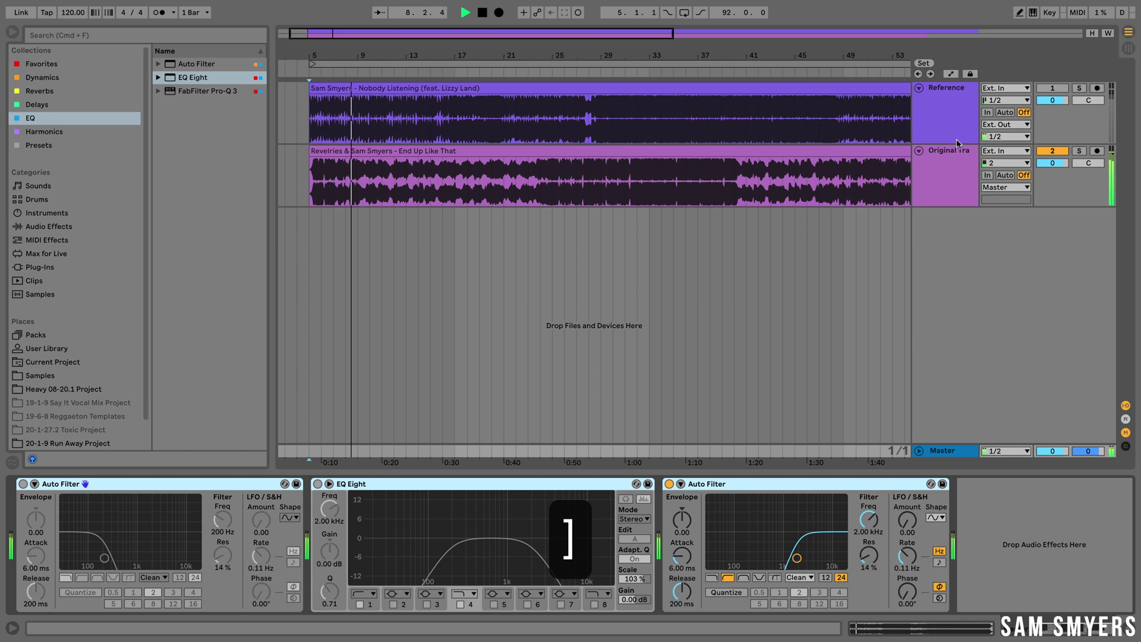
key(bracketright)
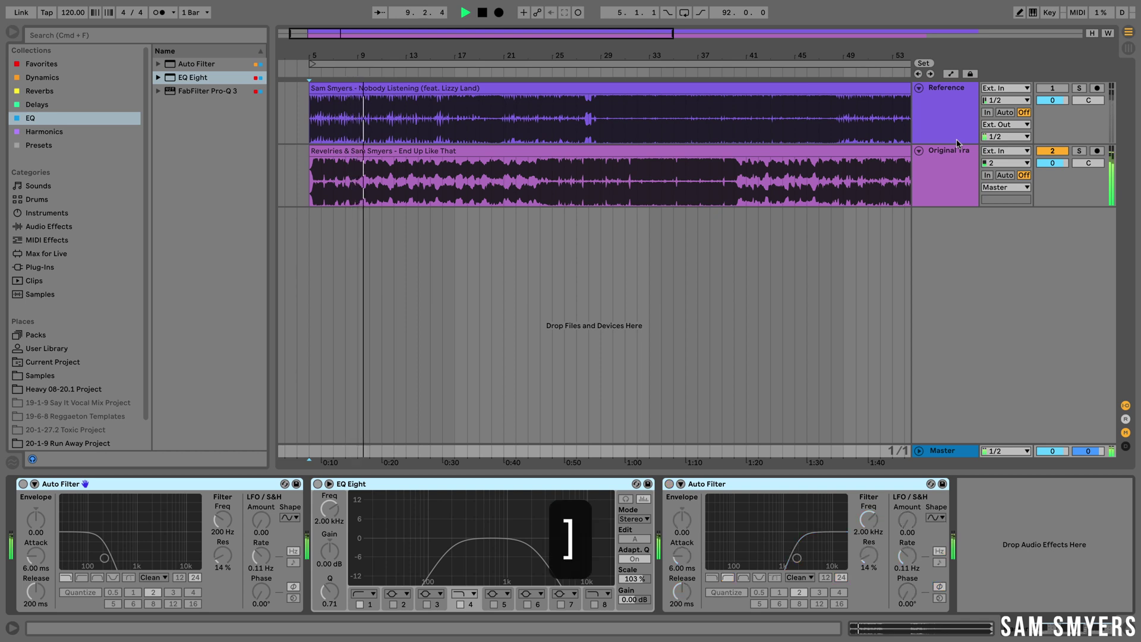
key(space)
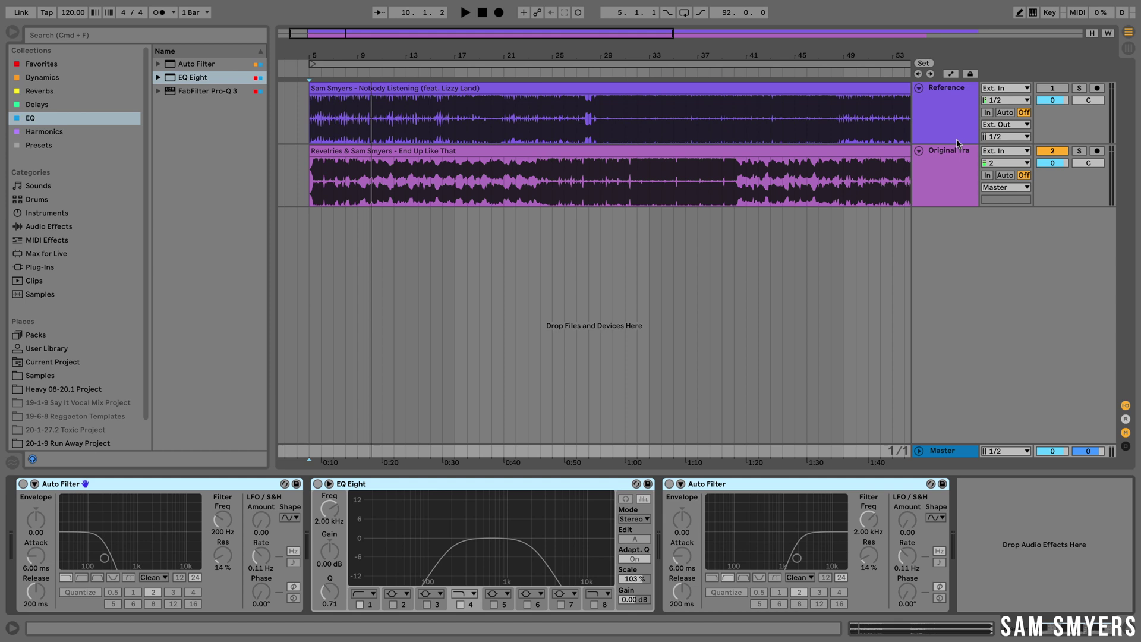
Step: Replay from bar 5, switch the first Auto Filter on, and toggle Reference solo with \
key(space)
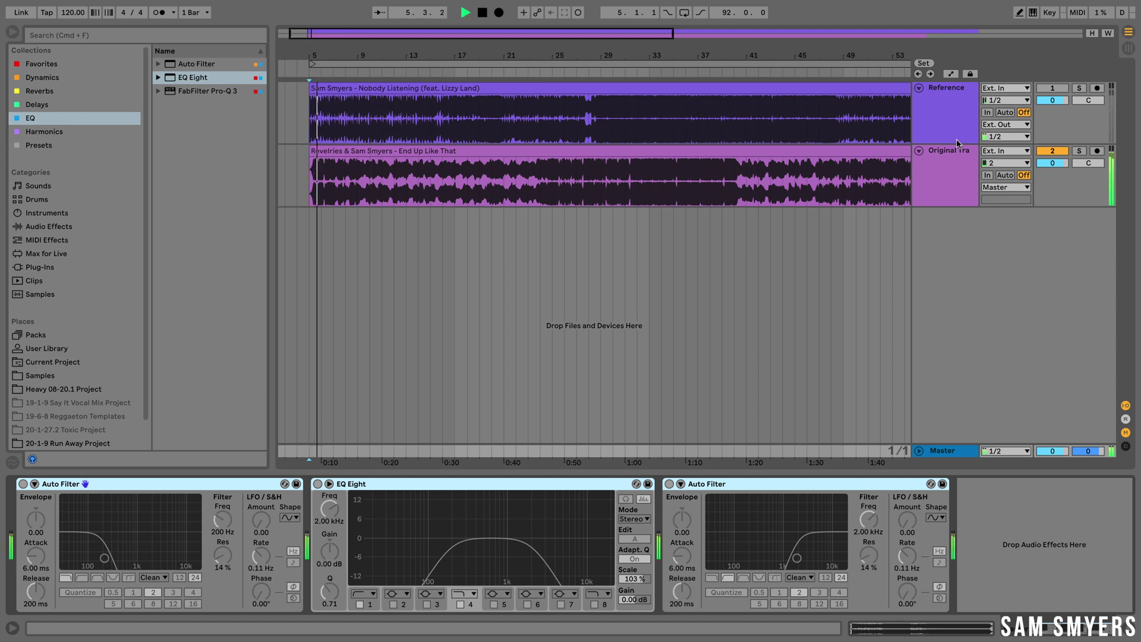
key(p)
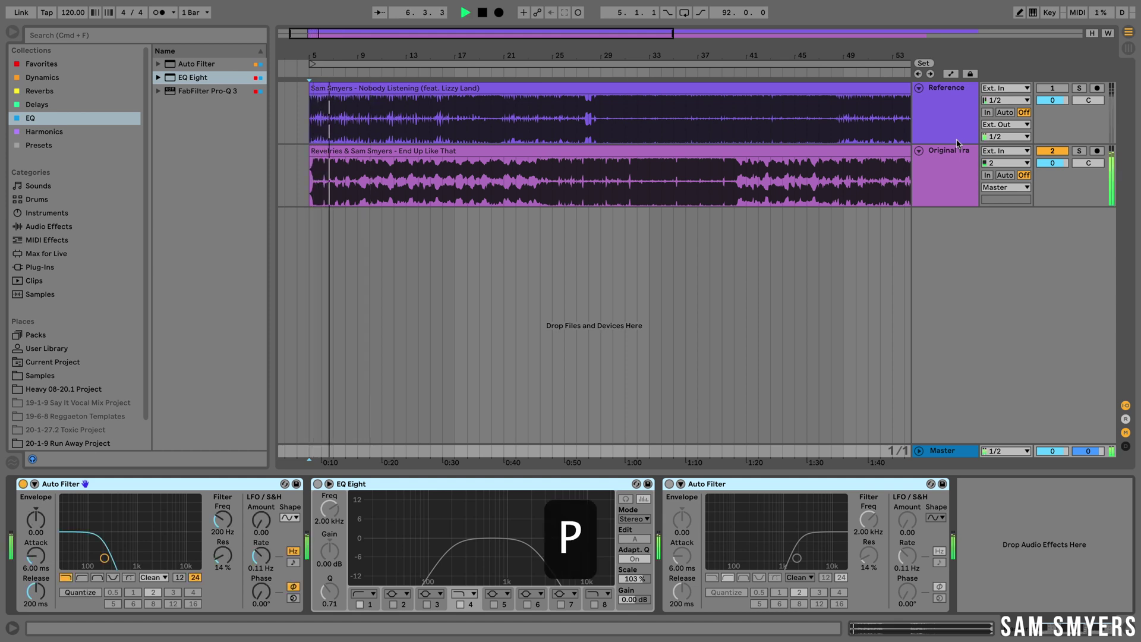
key(backslash)
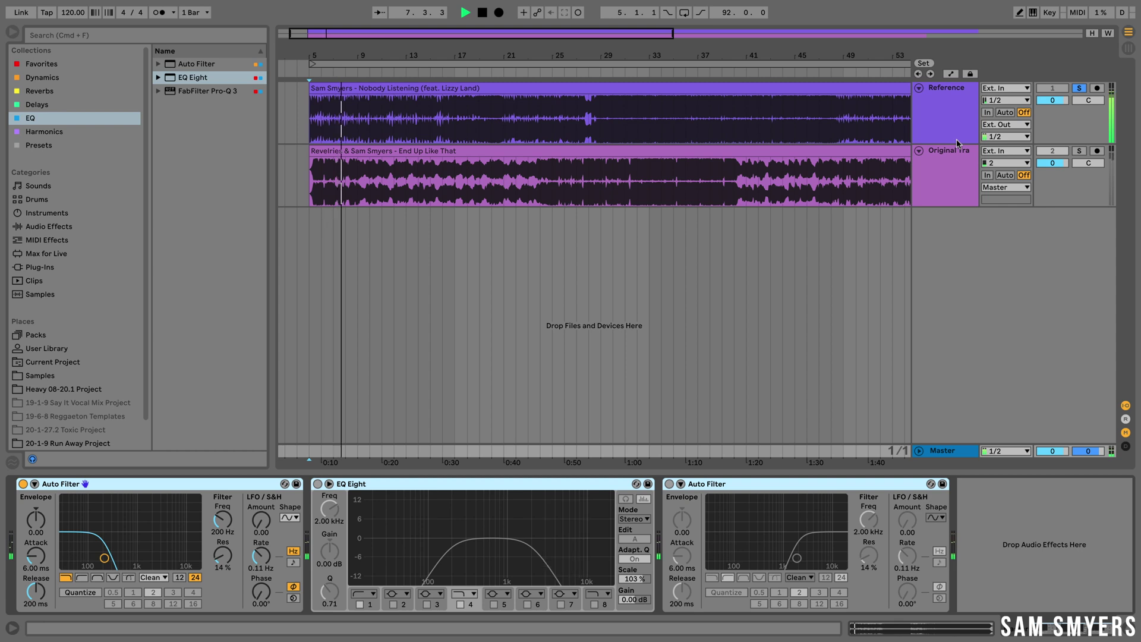
key(backslash)
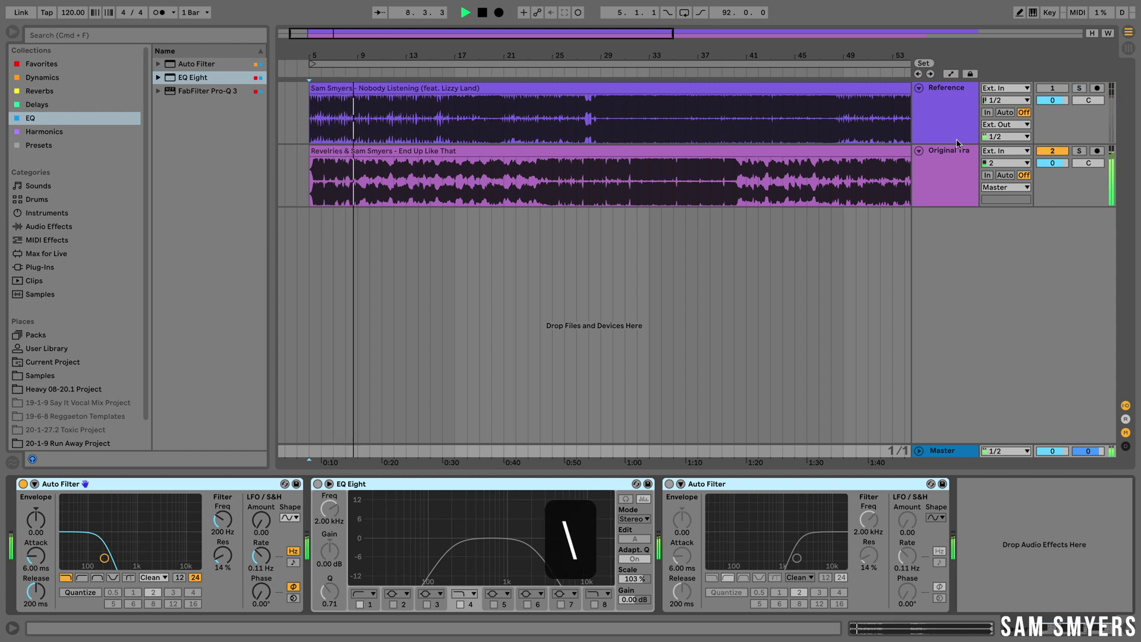
key(backslash)
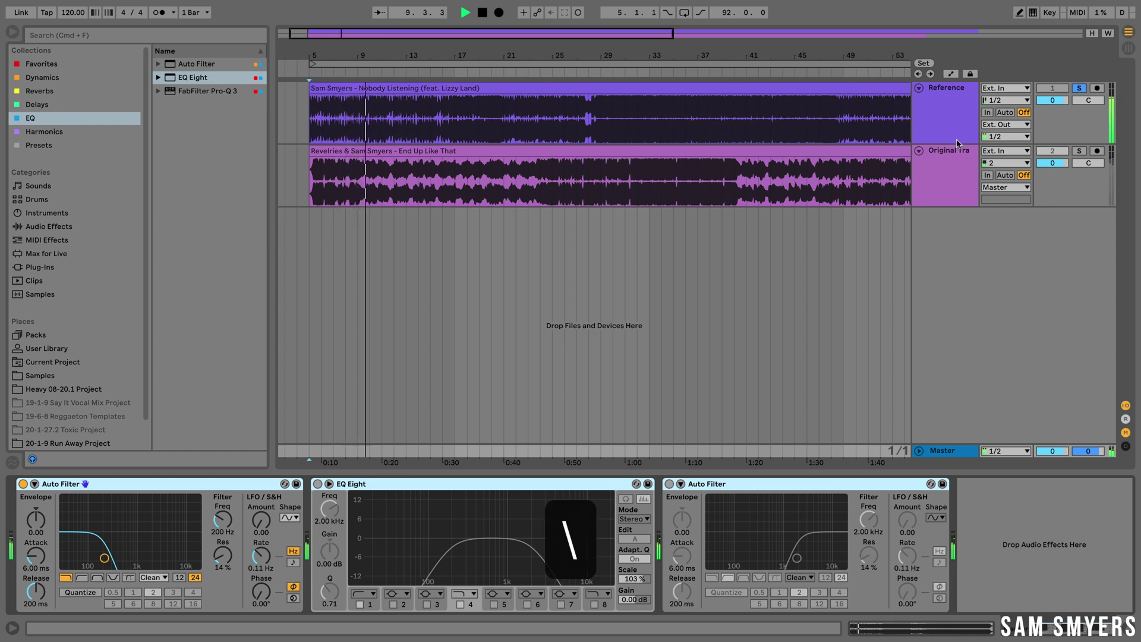
key(space)
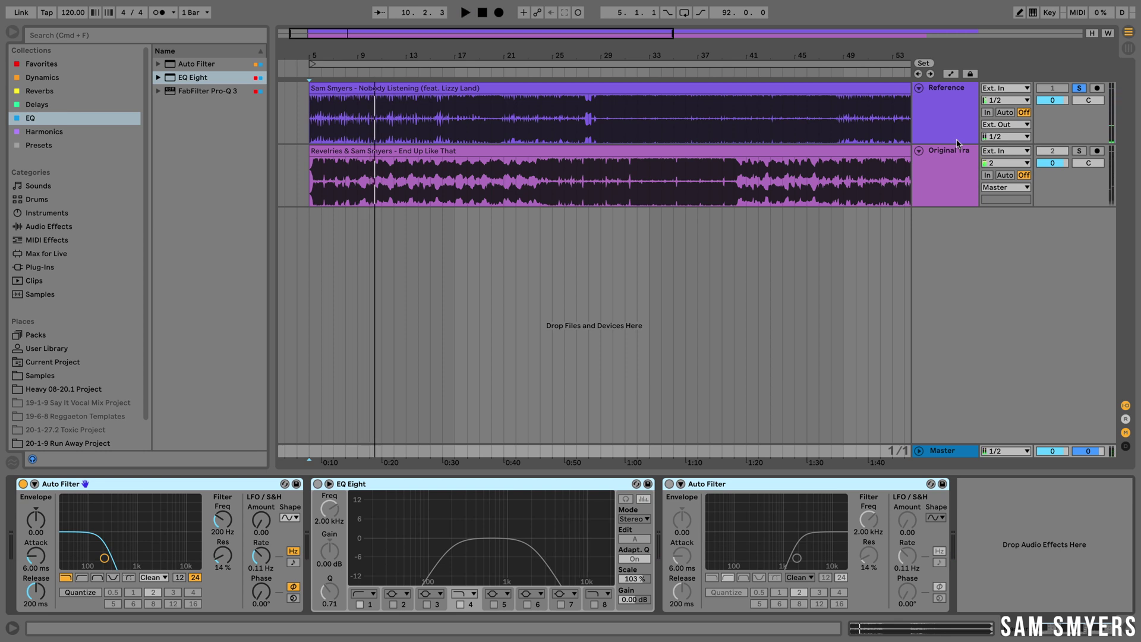
Step: Unsolo Reference and add a Utility from Favorites to the end of its chain
key(super+0)
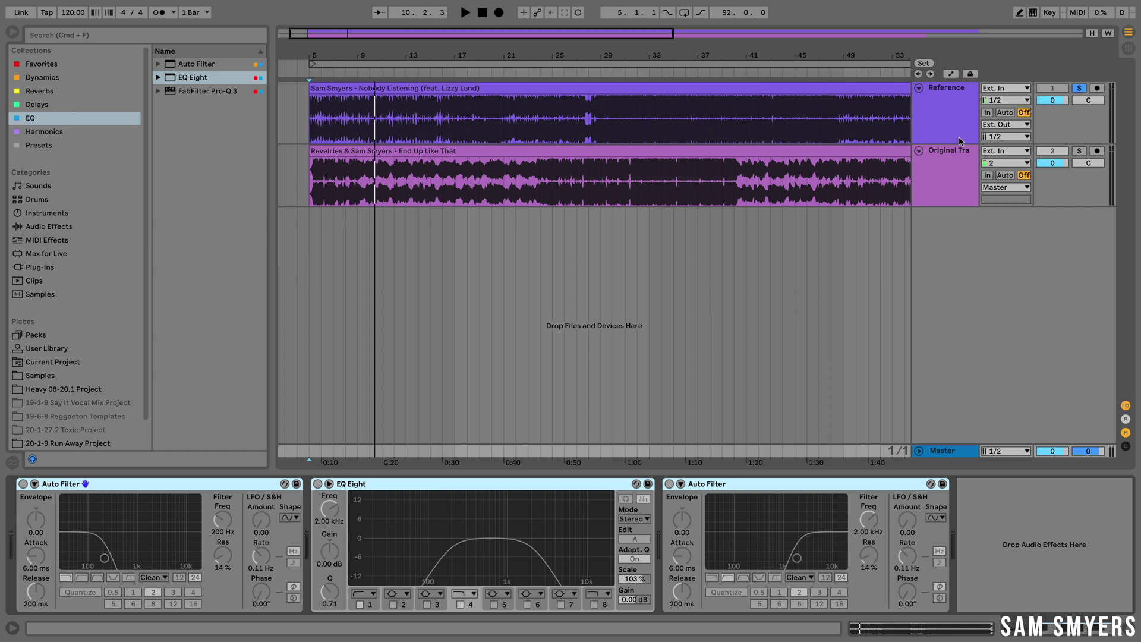
key(backslash)
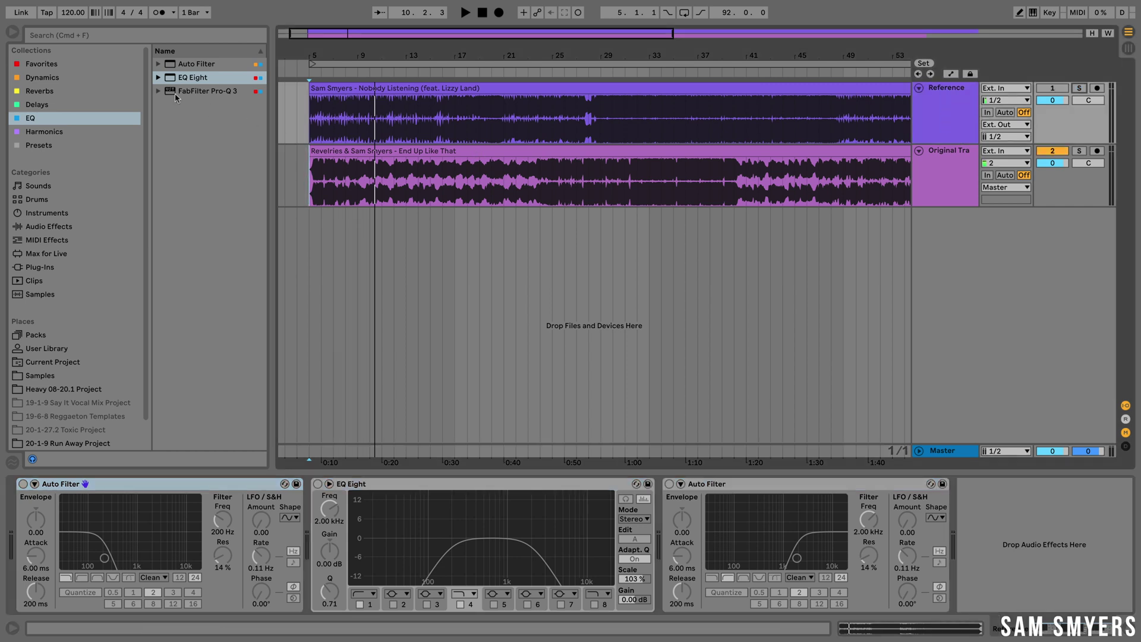
click(69, 64)
drag(193, 91, 1061, 568)
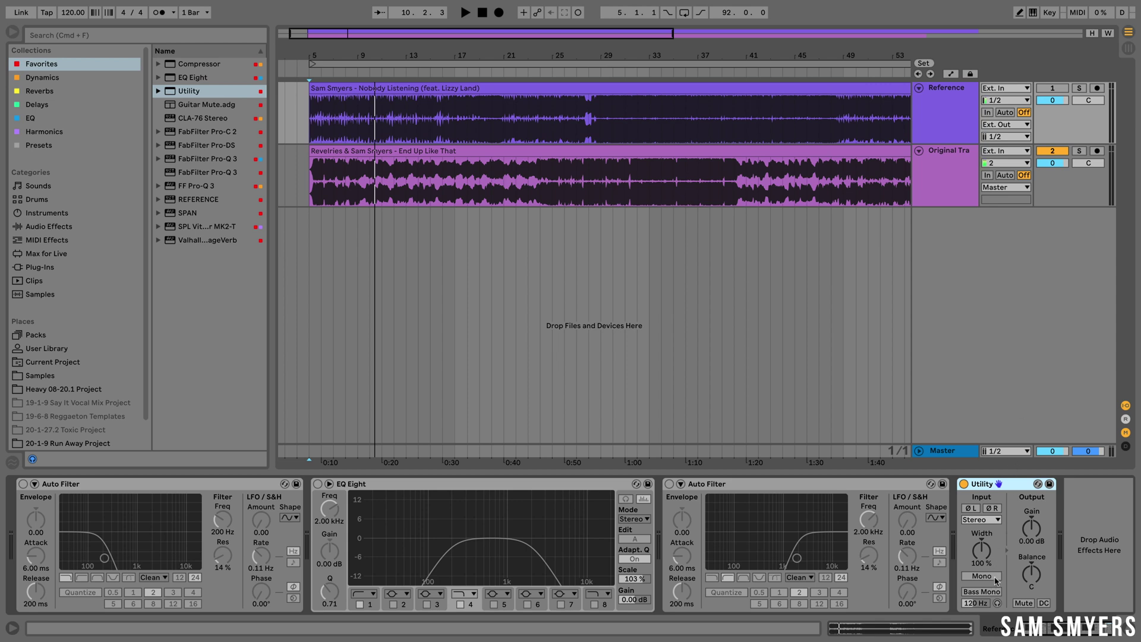
Step: Map the = key to the Reference Utility's Mono switch
click(1049, 12)
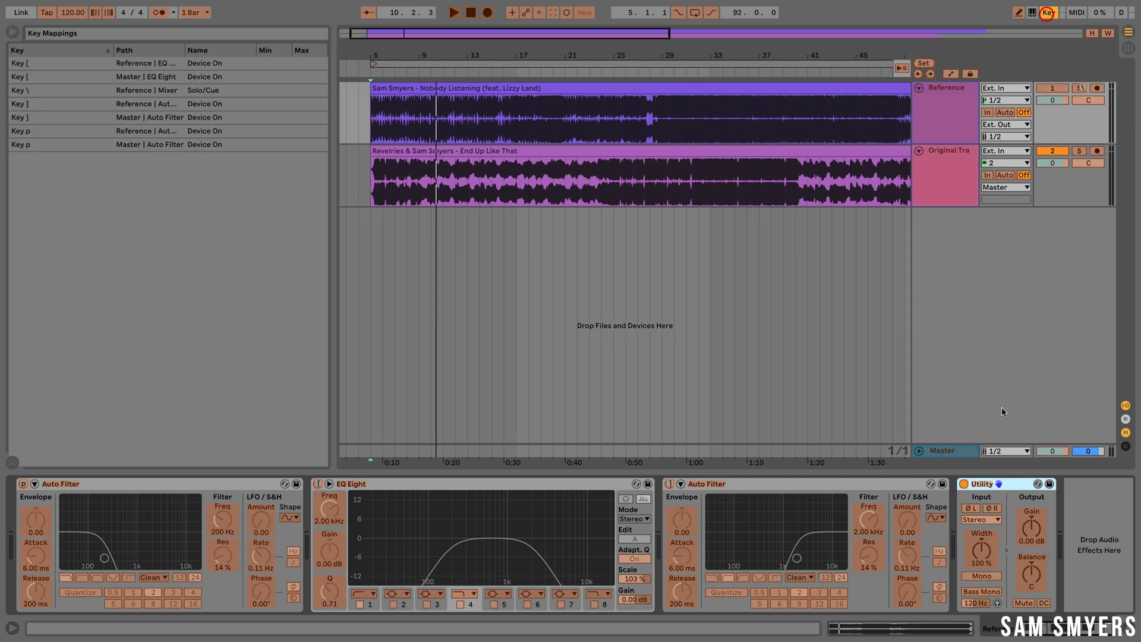
click(981, 576)
key(equal)
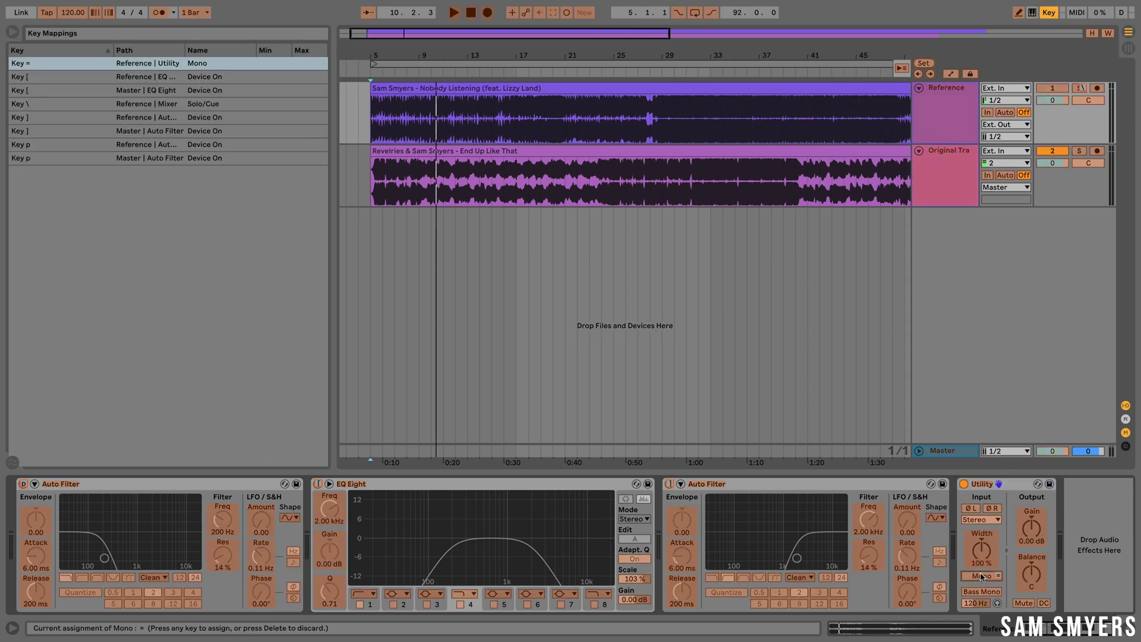
click(1049, 12)
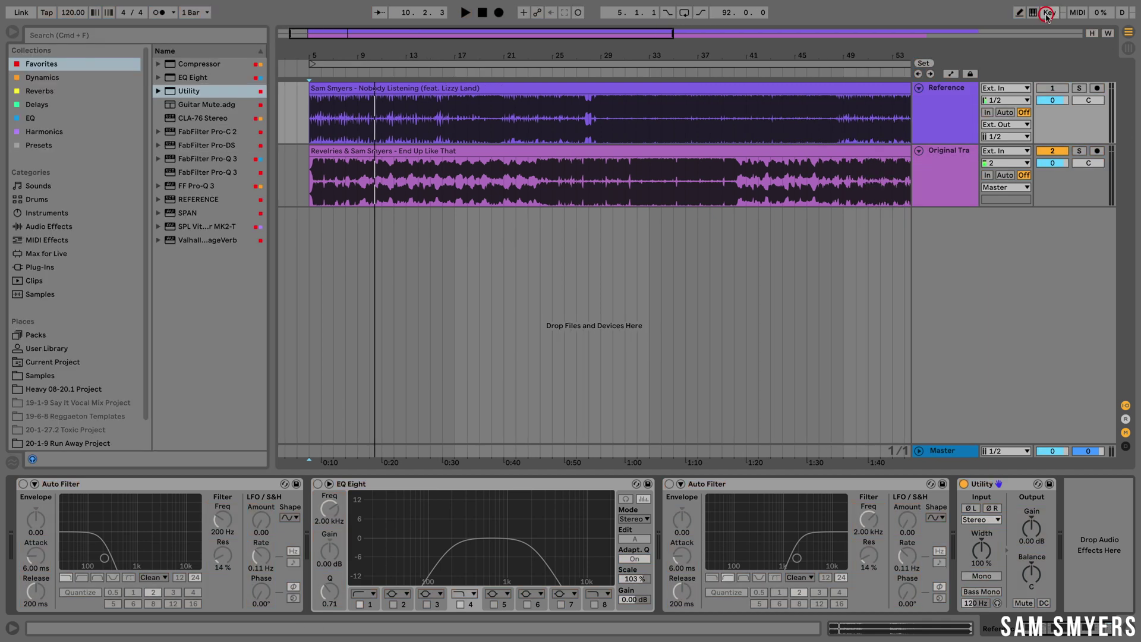
Step: Play the soloed reference song and flip mono on and off with =, then stop
click(951, 98)
key(space)
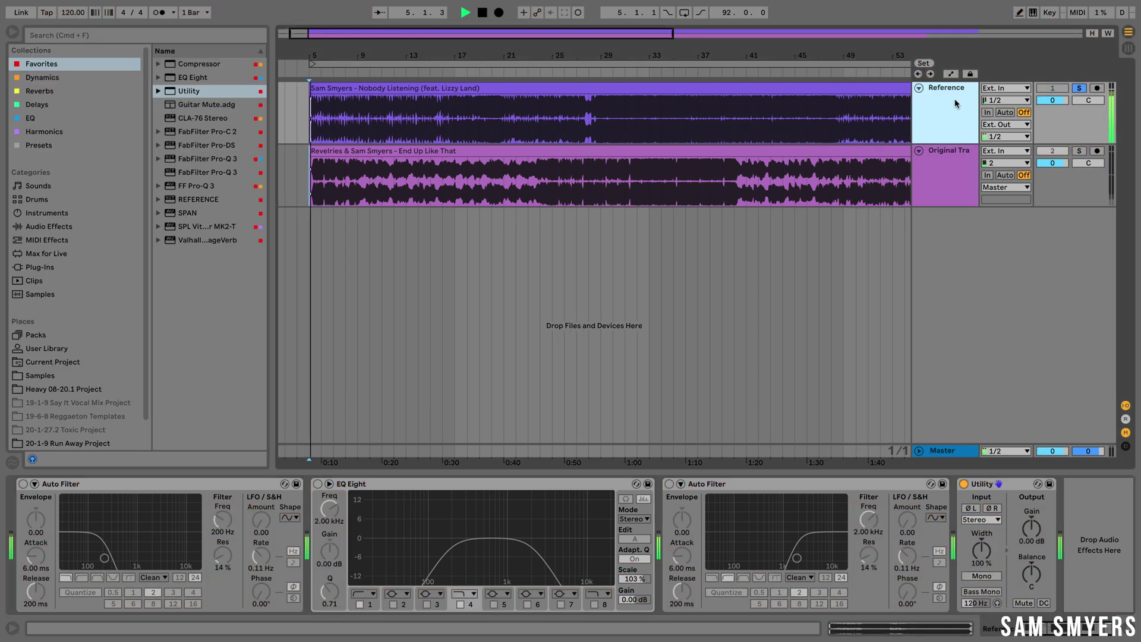
key(equal)
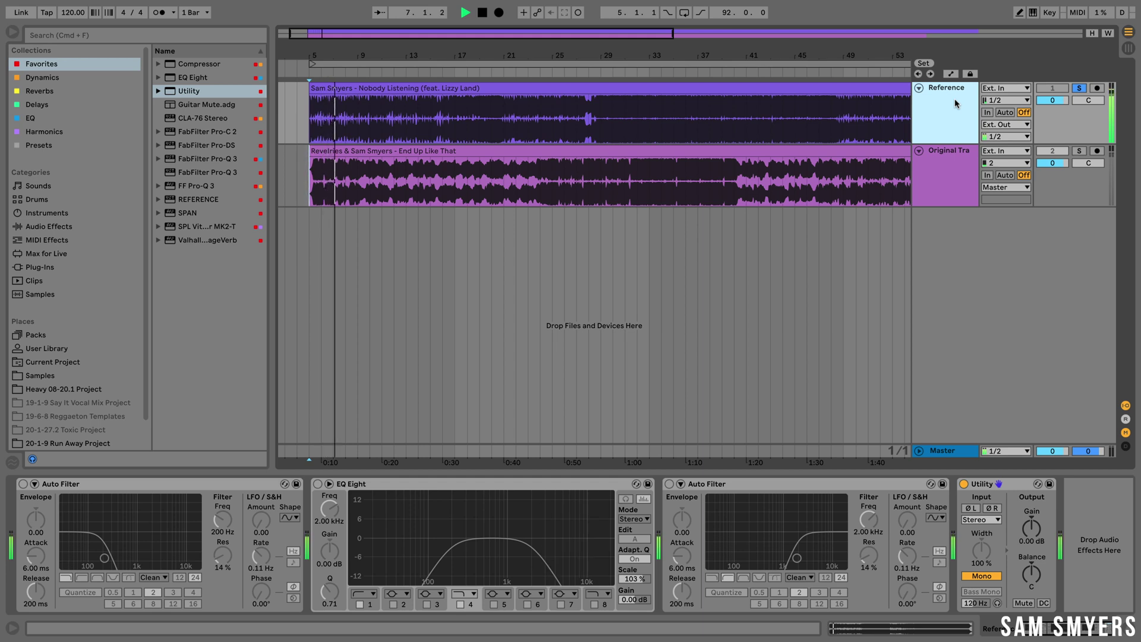
key(equal)
key(equal)
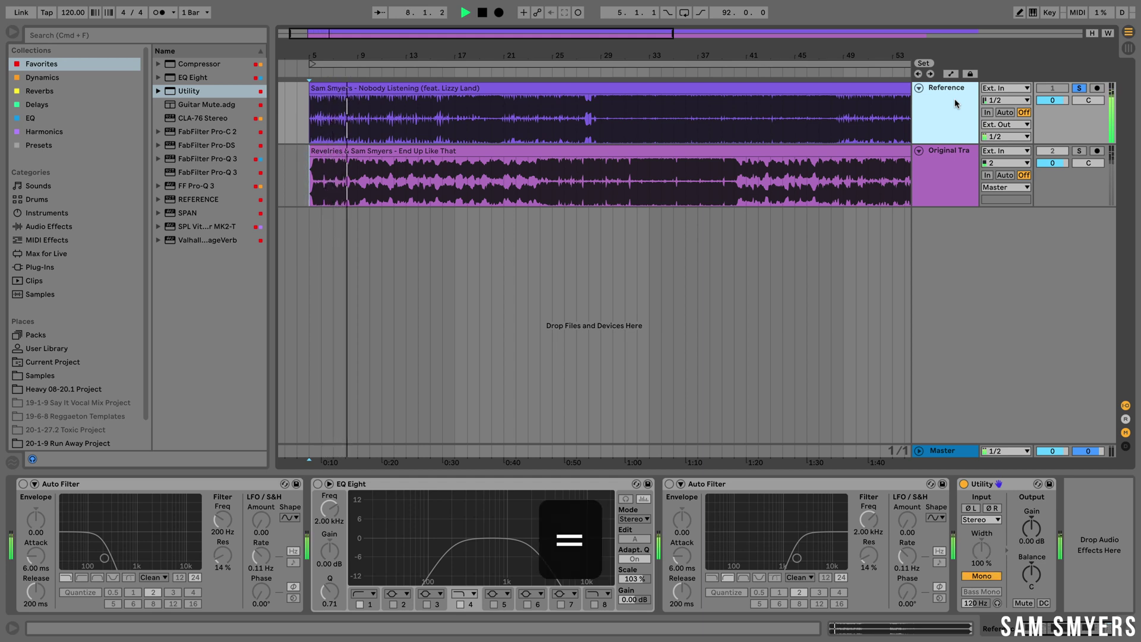
key(equal)
key(space)
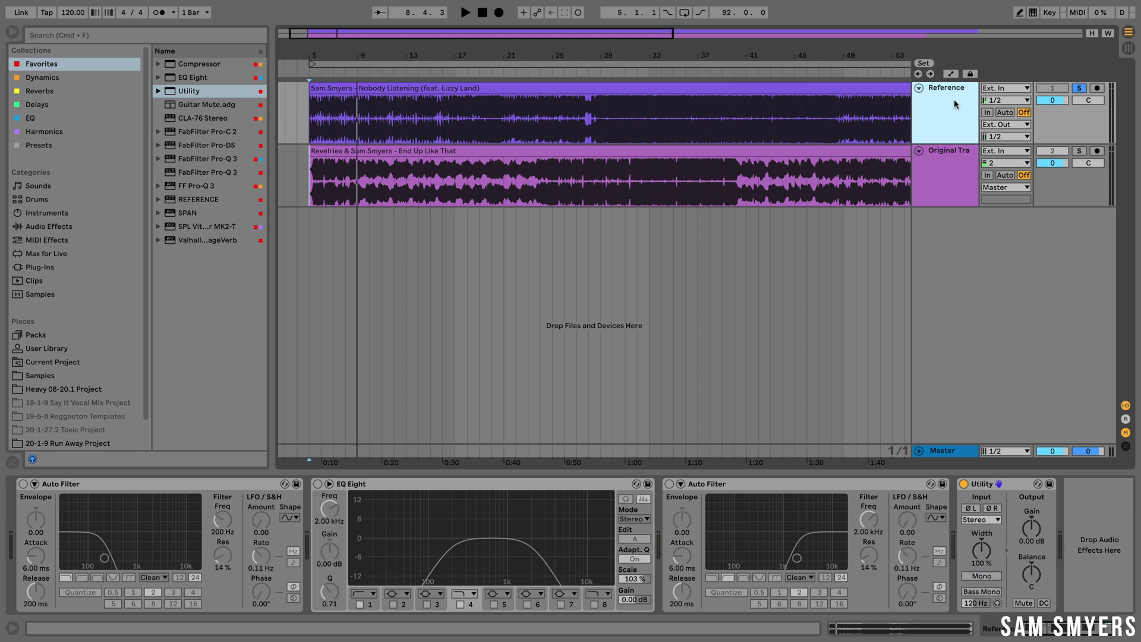
Step: Add a Utility to the Master track and map its Mono switch to the = key
click(944, 452)
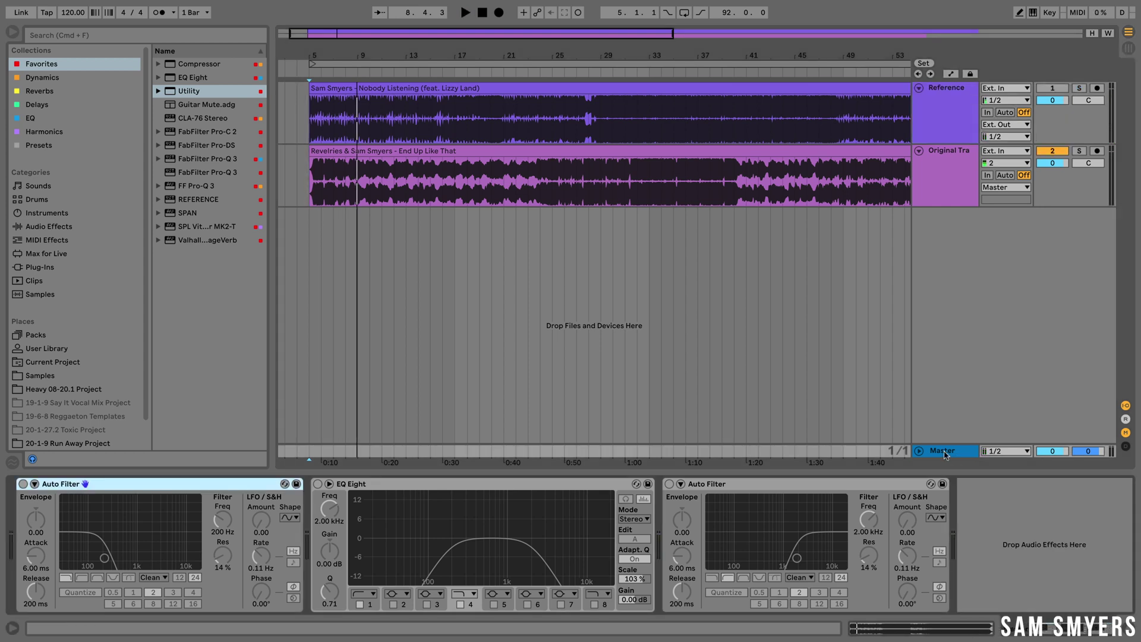
click(1034, 591)
key(super+v)
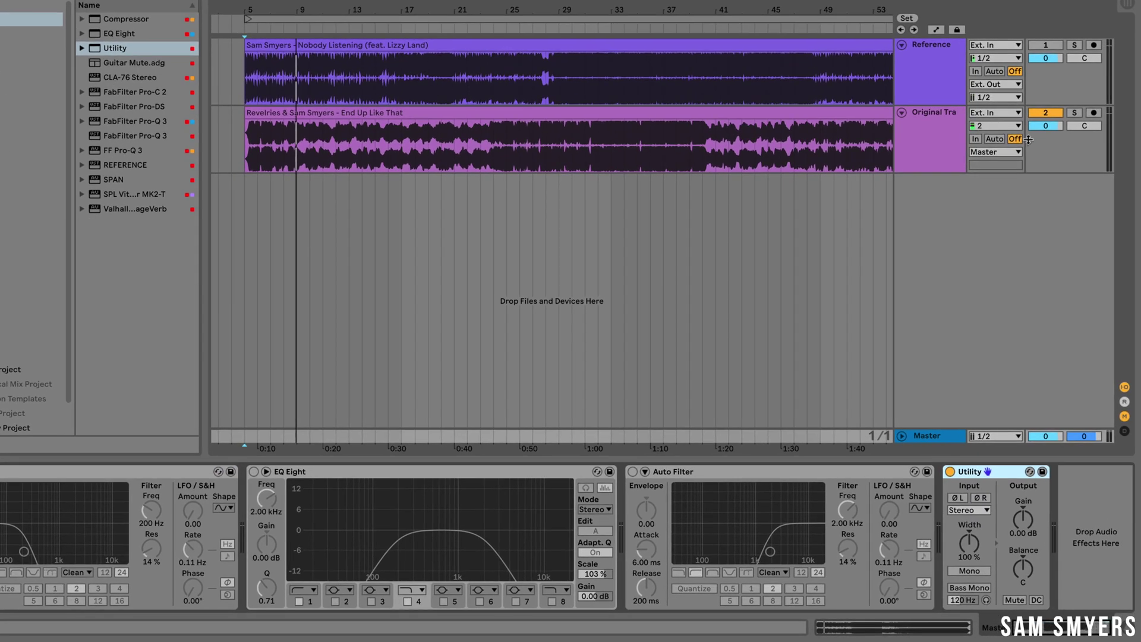
key(super+k)
click(968, 570)
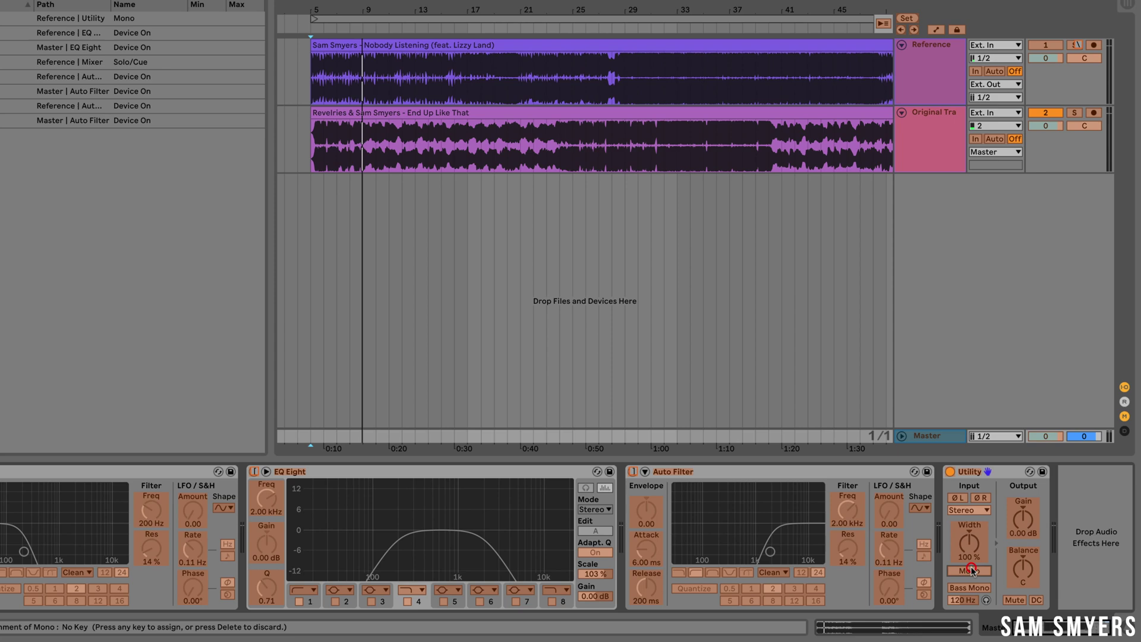
key(equal)
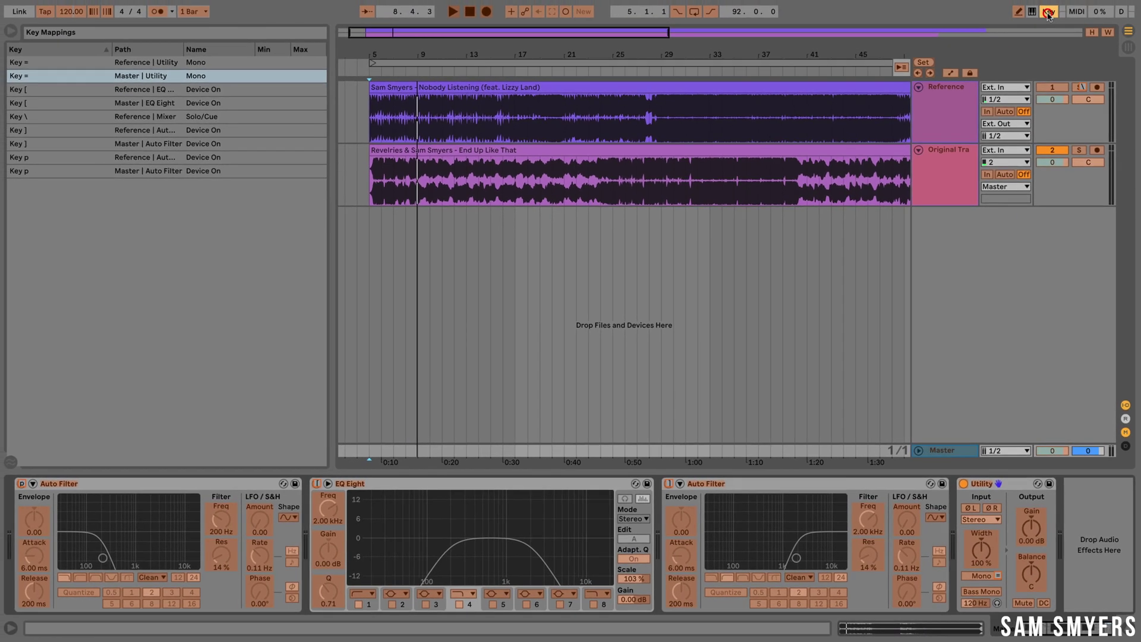
key(super+k)
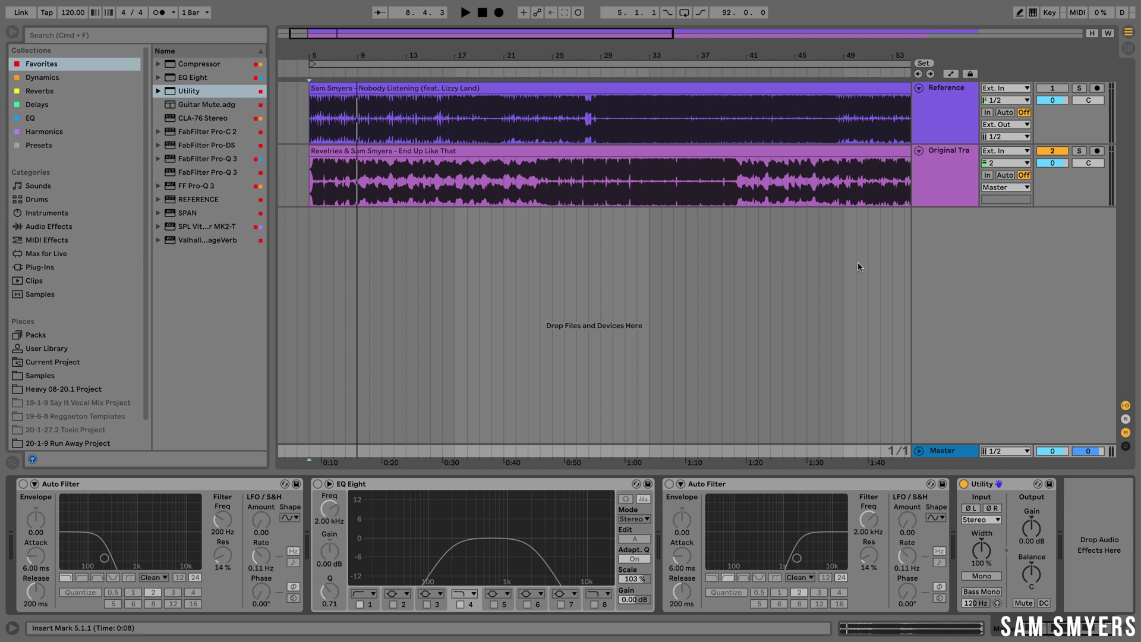
Step: Play from bar 5, toggle mono on and off with =, then stop
key(space)
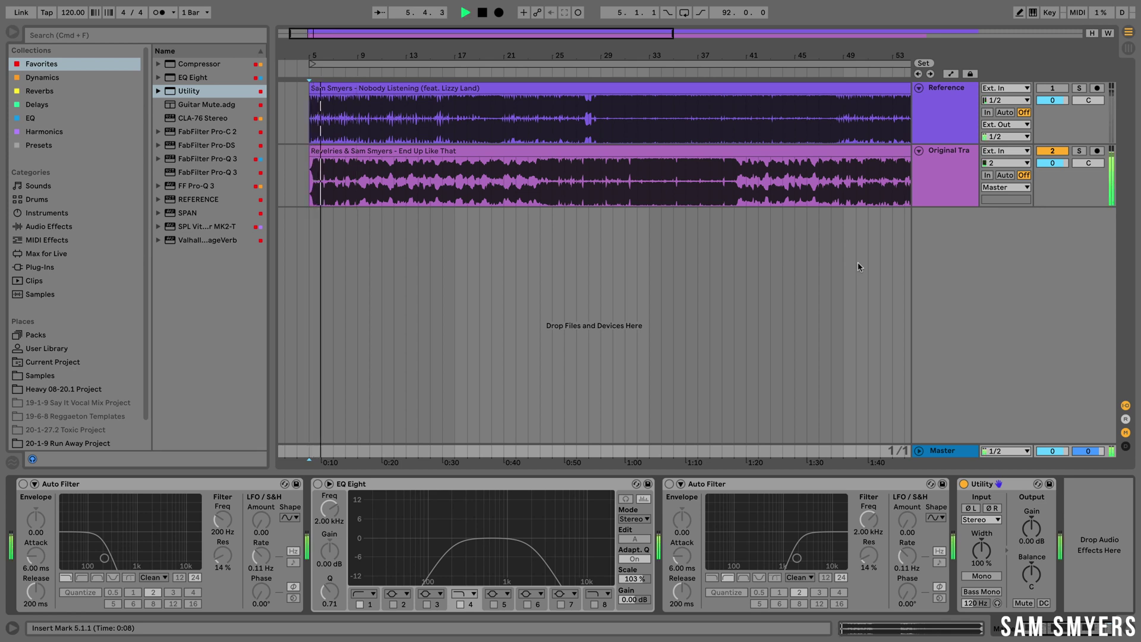
key(equal)
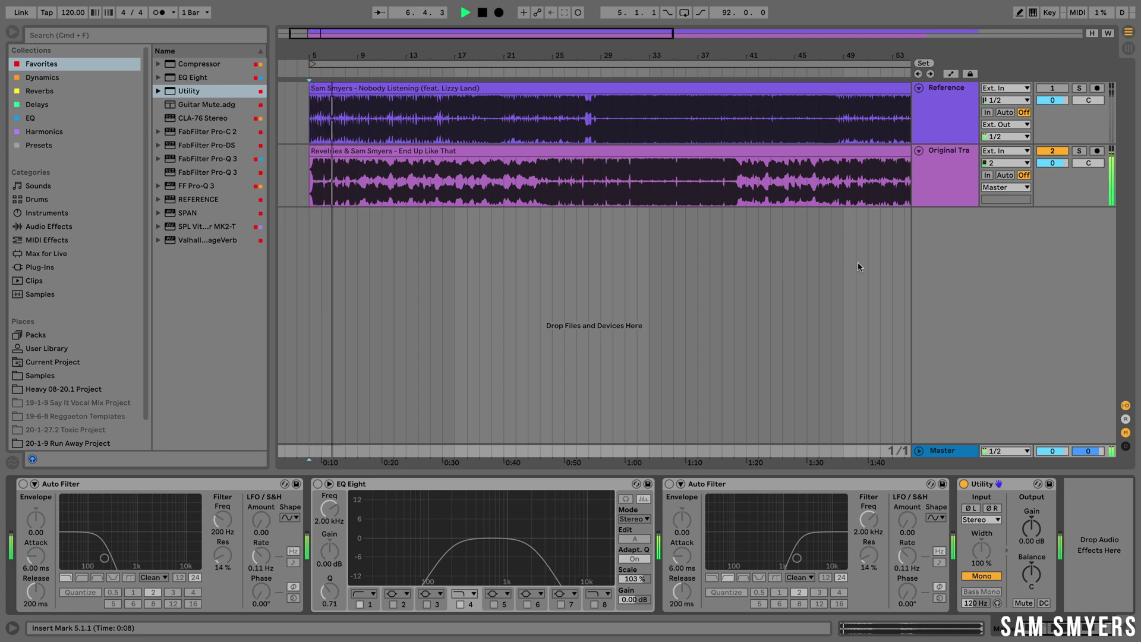
key(equal)
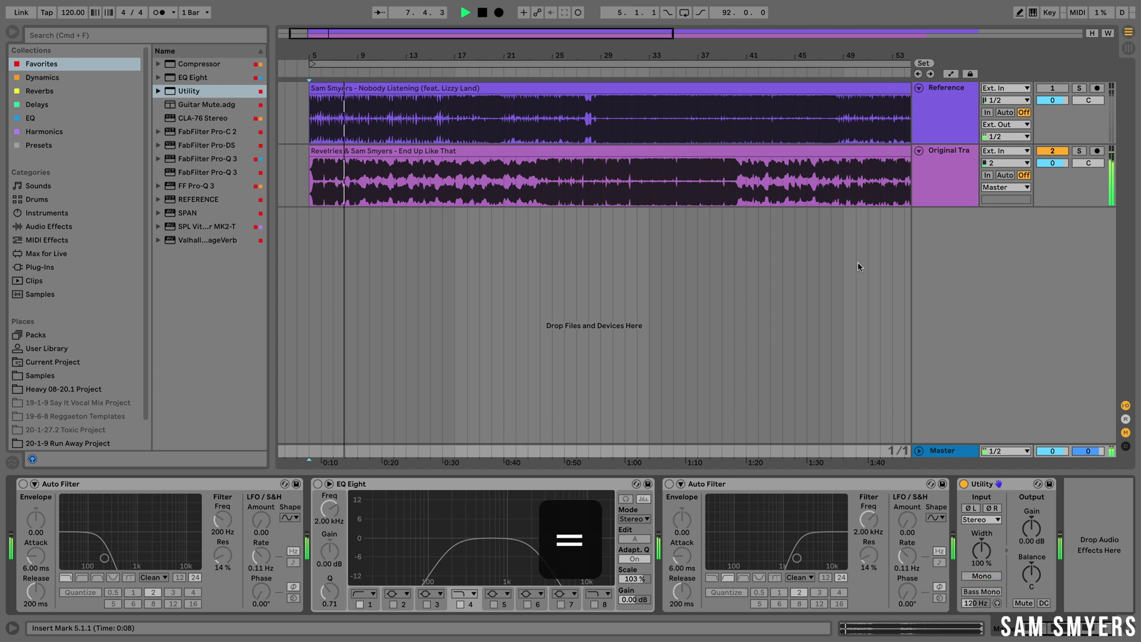
key(space)
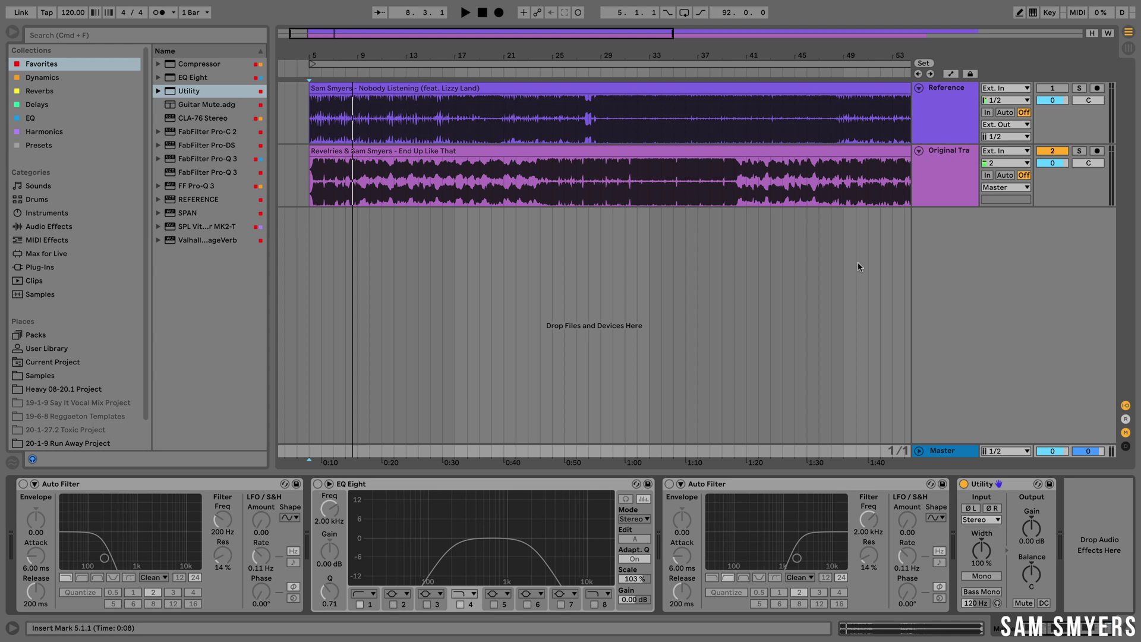
Step: Insert two new audio tracks below the Reference track
key(super+alt+b)
click(943, 109)
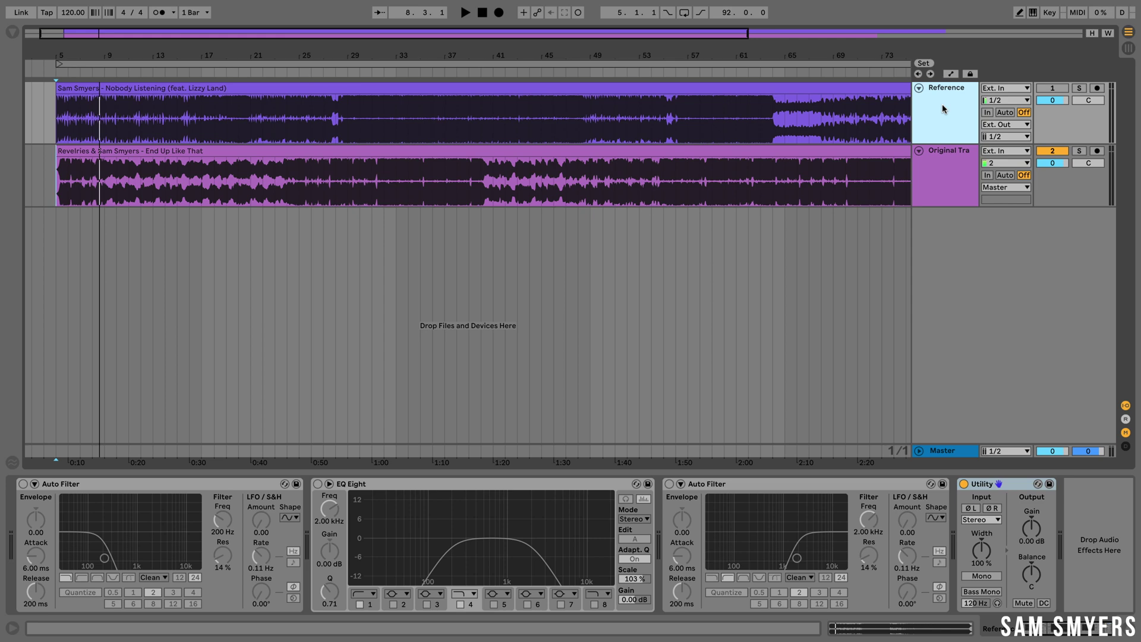
right_click(943, 109)
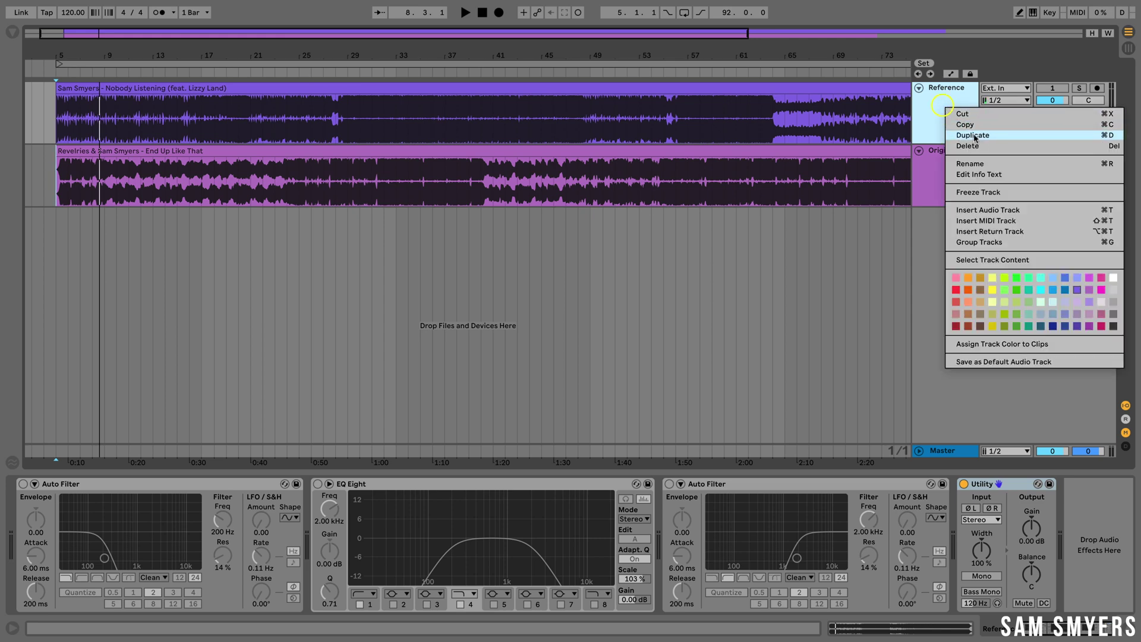
click(982, 208)
right_click(947, 164)
key(super+t)
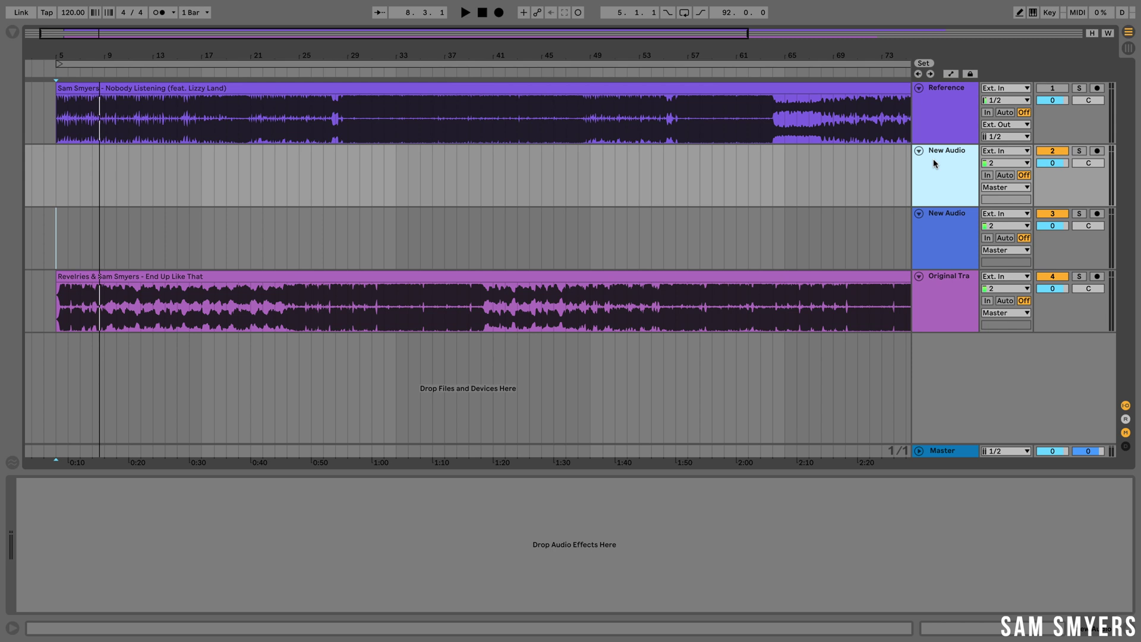
Step: Rename the new tracks 'a-master' and 'a-reference'
key(super+r)
text(a)
key(Return)
click(938, 226)
key(super+r)
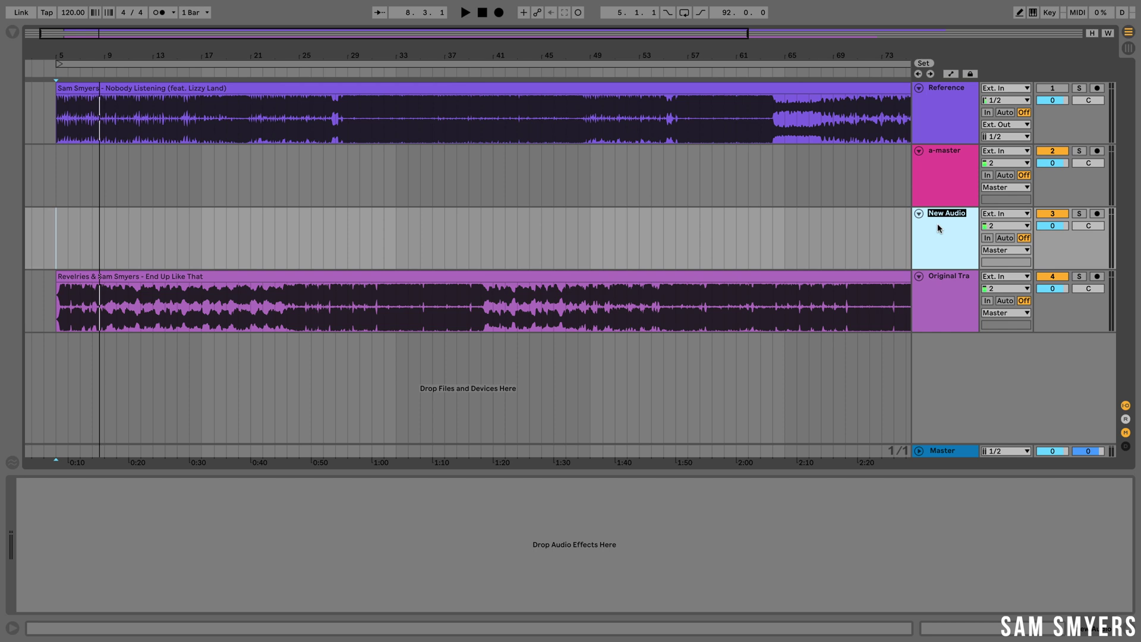
text(a-reference)
key(Return)
Step: Insert a return track and name it 'A SPAN'
key(alt+super+t)
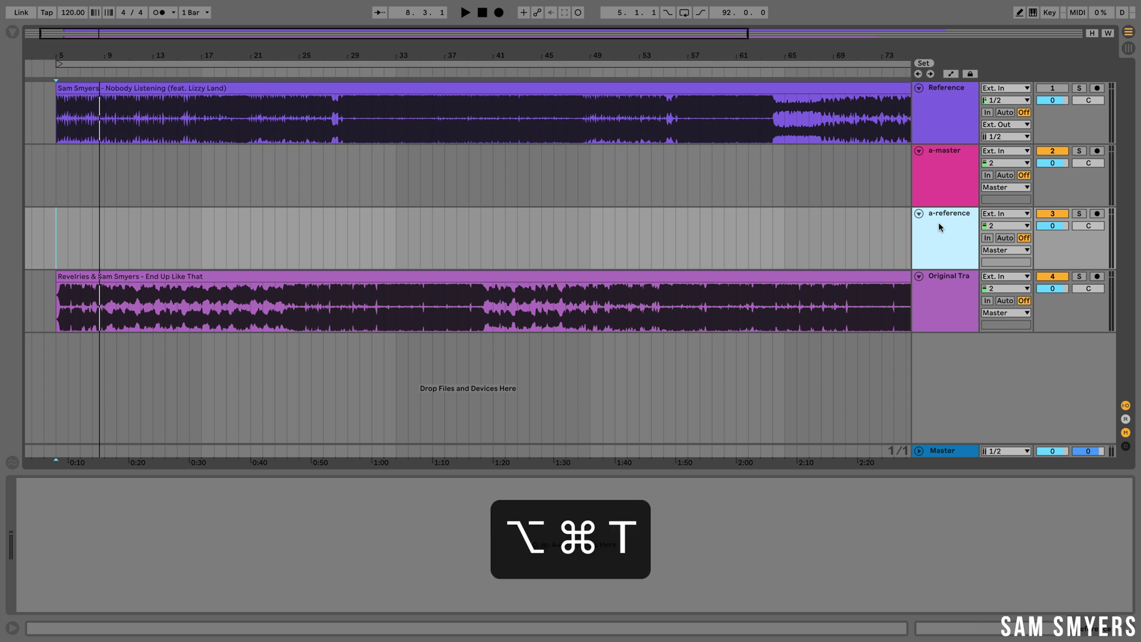
click(948, 438)
double_click(947, 438)
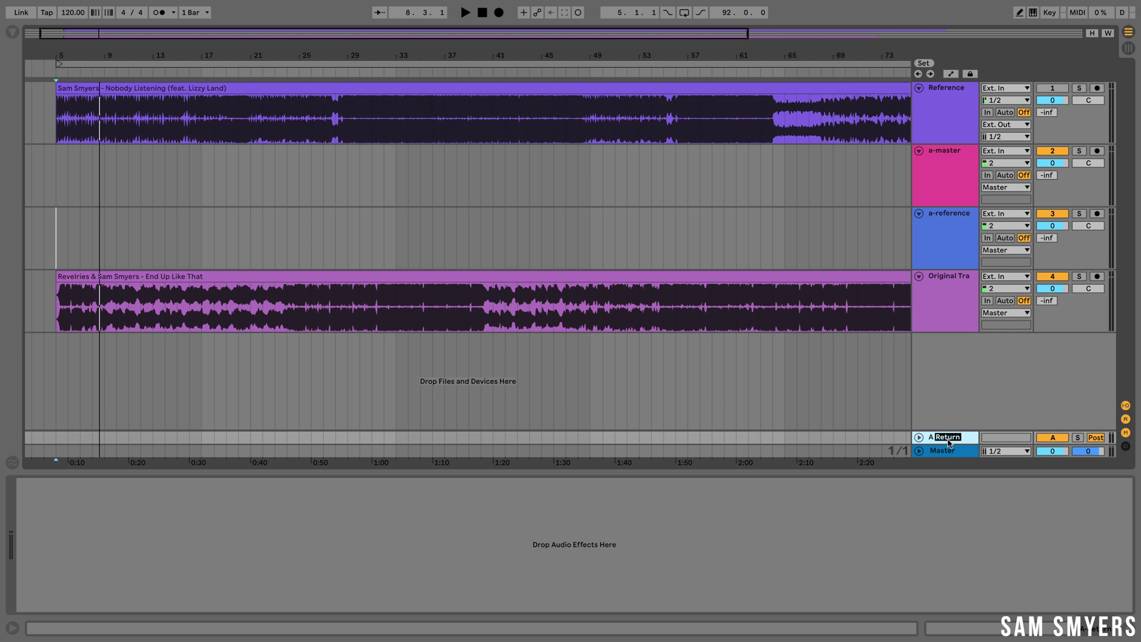
text(SPAN)
key(Return)
Step: Load the SPAN analyser onto the return track and deactivate the return
click(13, 31)
double_click(189, 213)
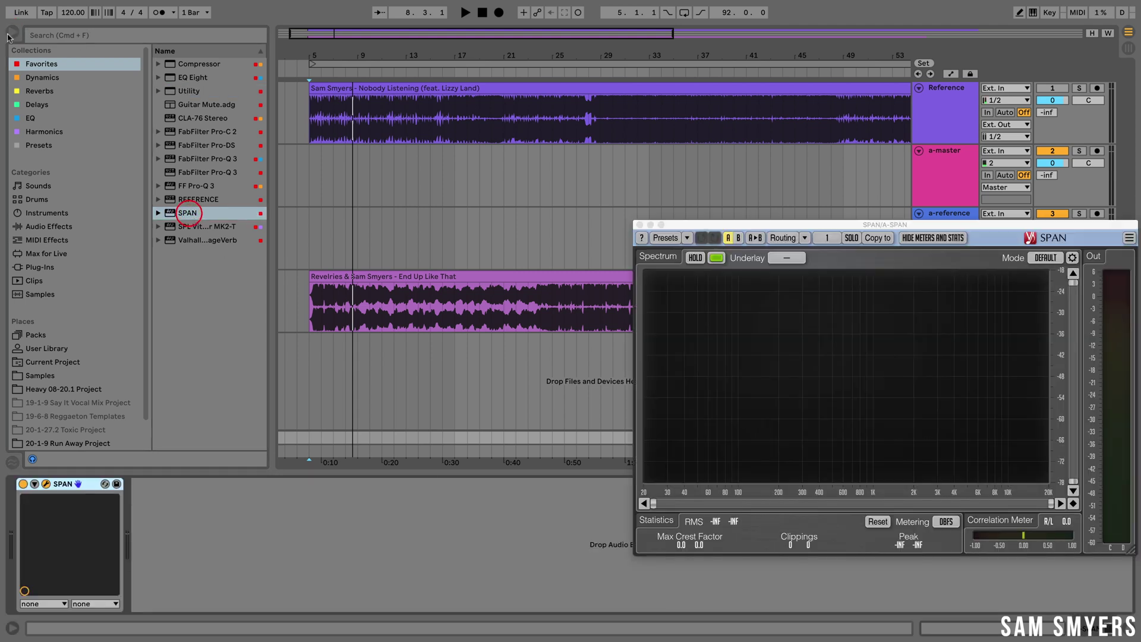
key(ctrl+alt+b)
key(ctrl+alt+p)
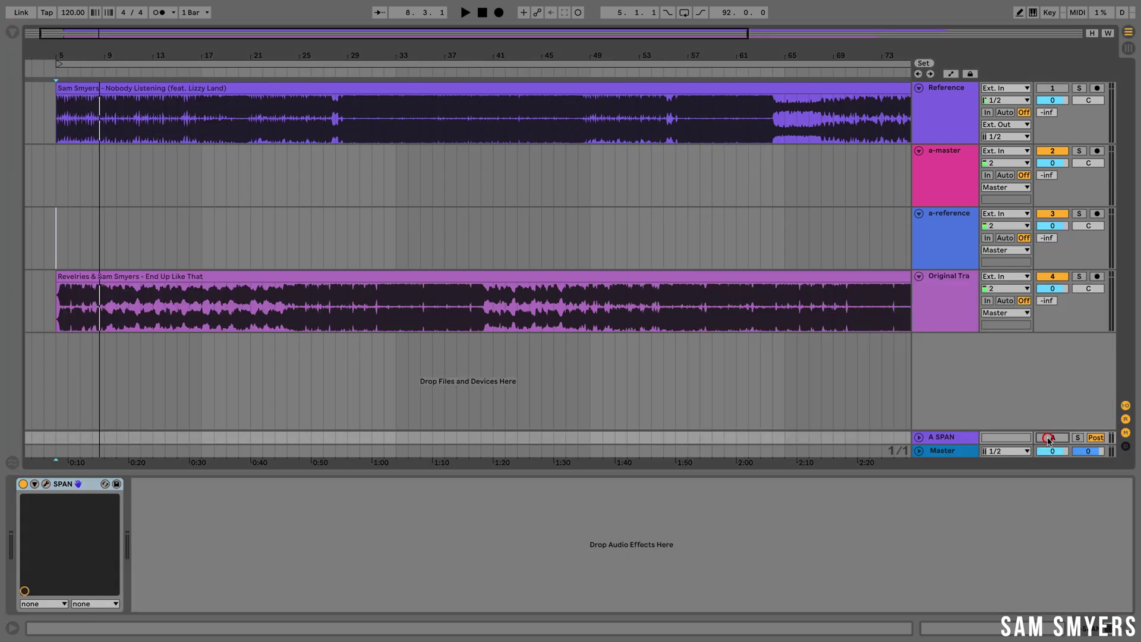
click(1049, 438)
shift+click(949, 233)
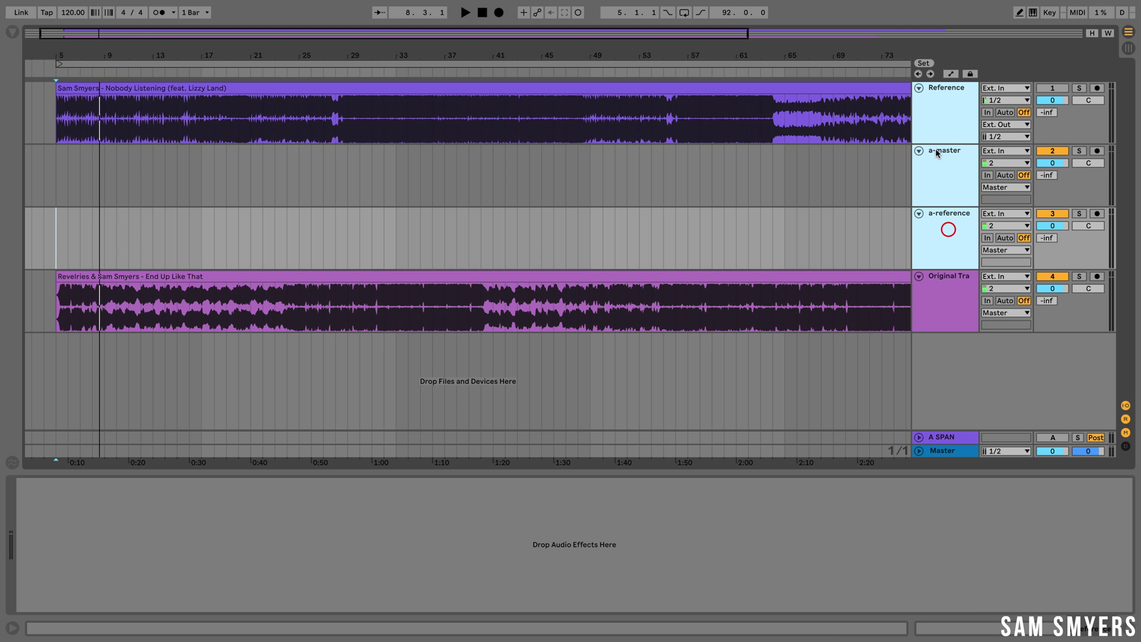
Step: Group Reference, a-master and a-reference into 'Reference Group' and route its output to Ext. Out 1/2
right_click(948, 231)
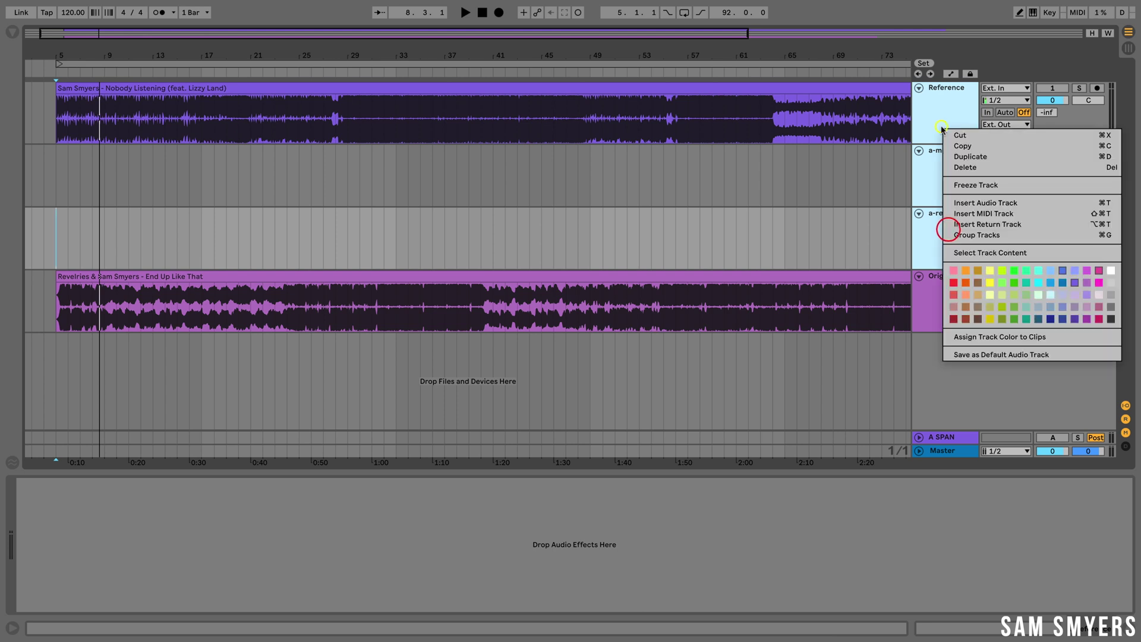
click(985, 235)
double_click(932, 89)
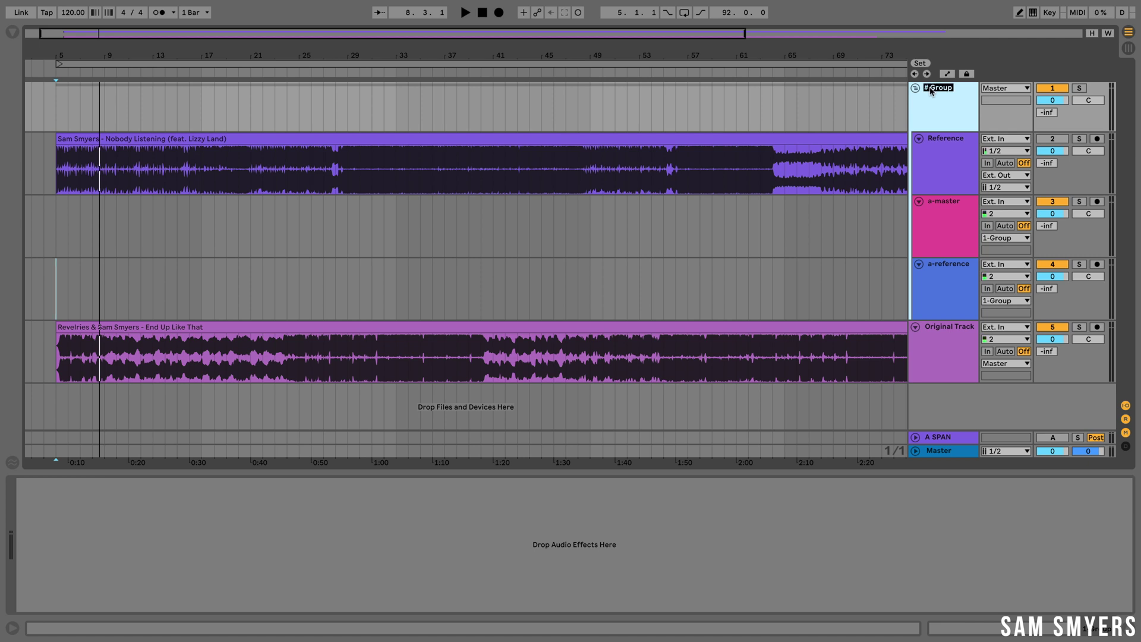
text(R)
key(Return)
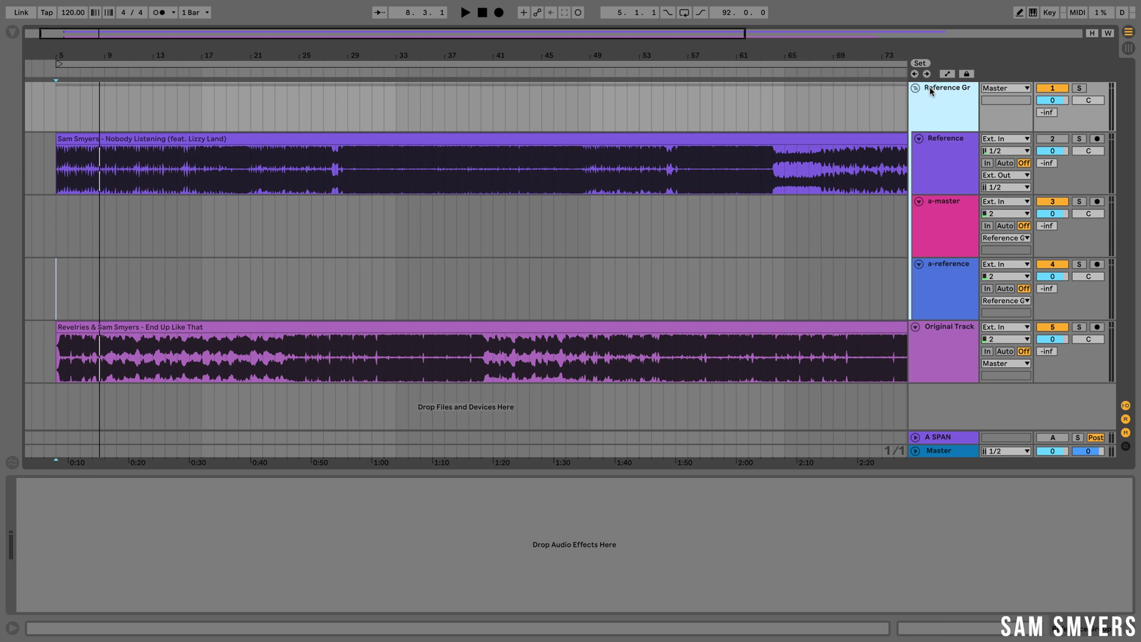
click(1003, 88)
click(1009, 95)
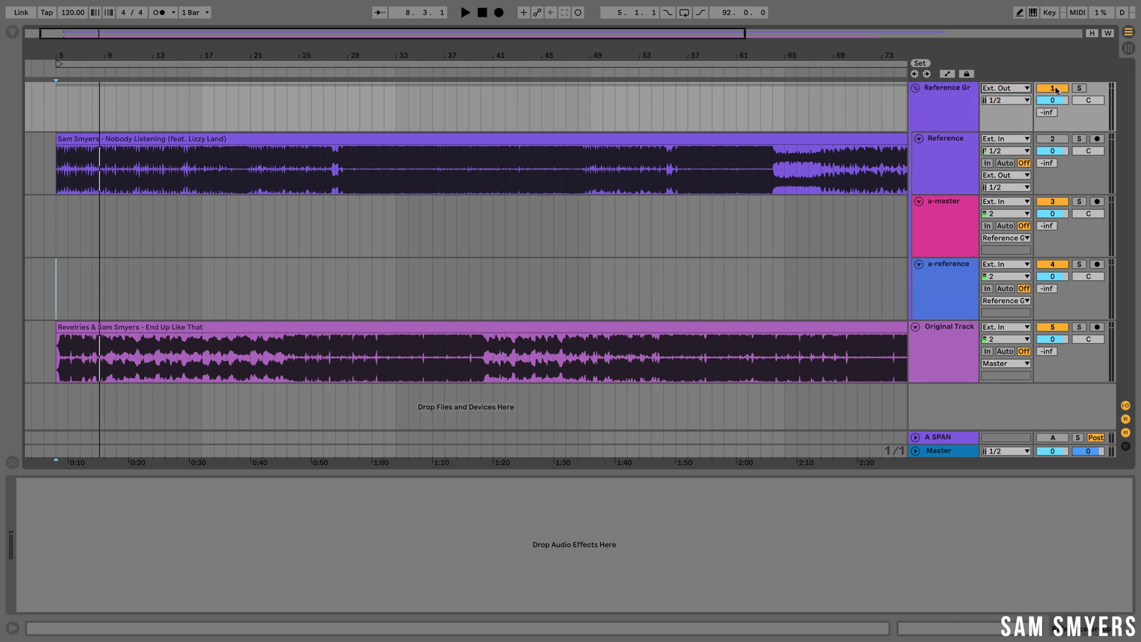
Step: Set a-master's monitoring to In and its output to Sends Only
click(949, 217)
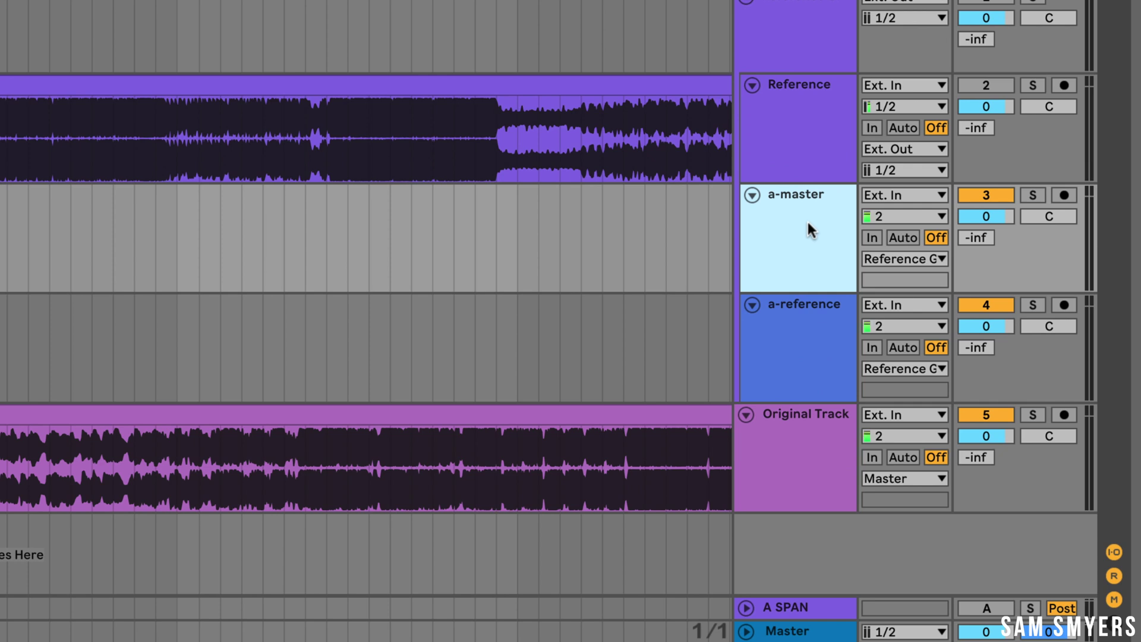
click(872, 237)
click(896, 259)
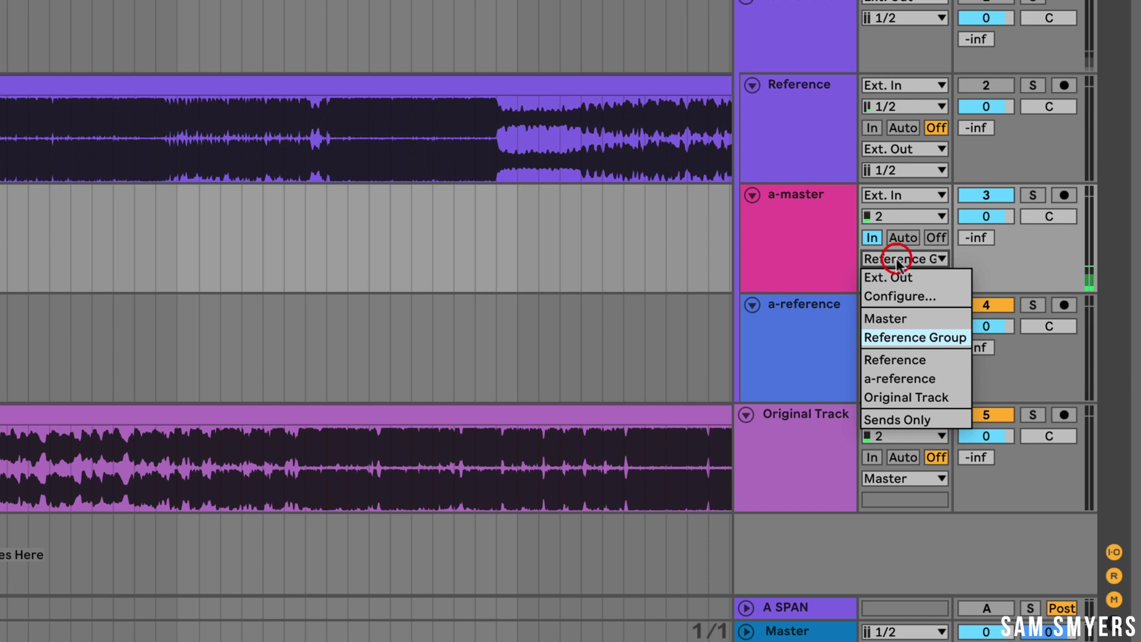
click(915, 419)
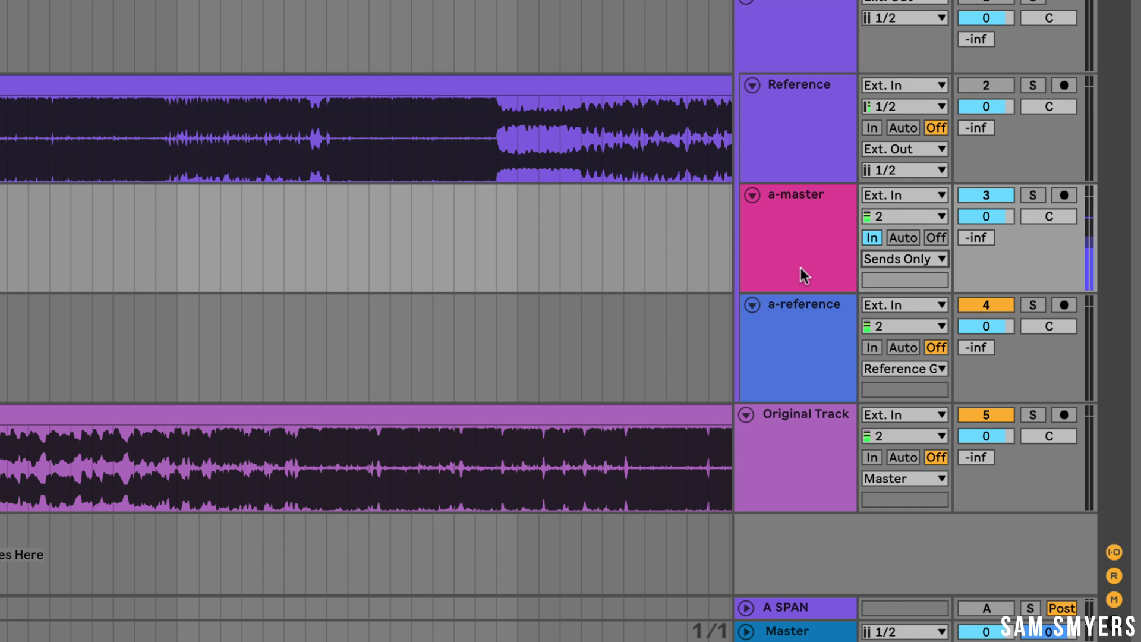
Step: Feed a-master from Master Post Mixer, with its A SPAN send at 0 and pan at 50L
click(894, 194)
click(917, 390)
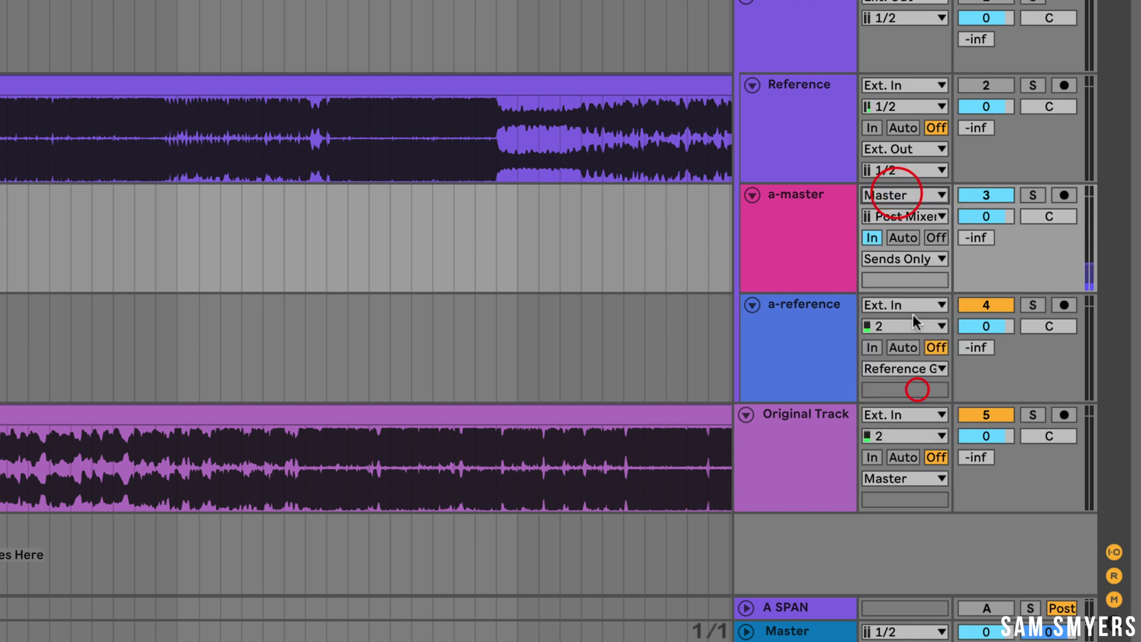
click(905, 217)
click(916, 271)
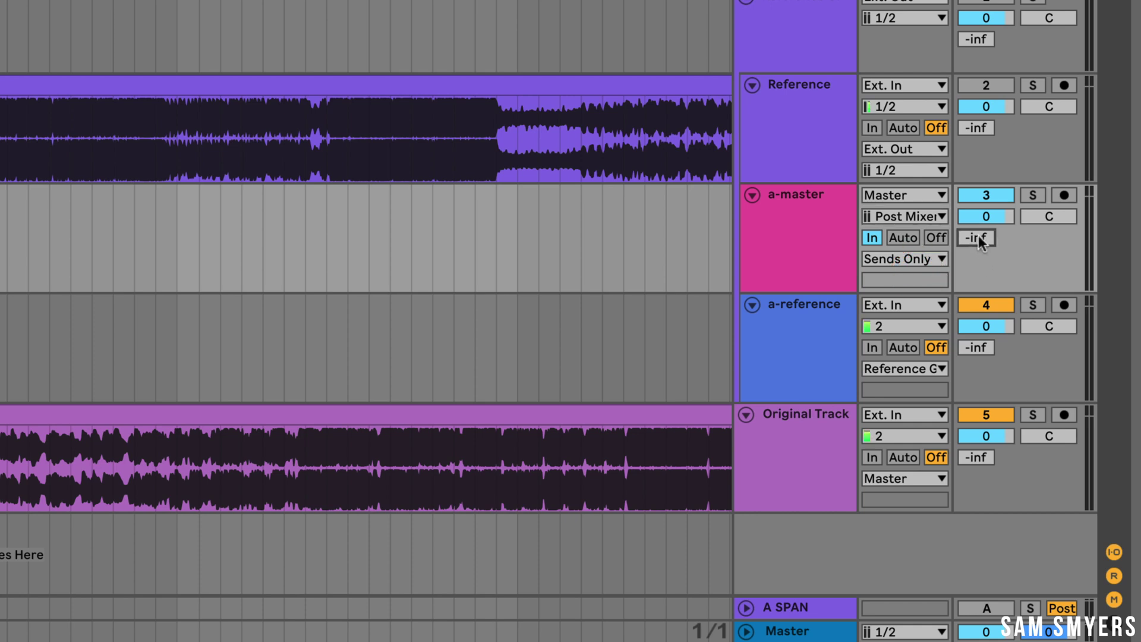
double_click(977, 238)
drag(1046, 216, 776, 331)
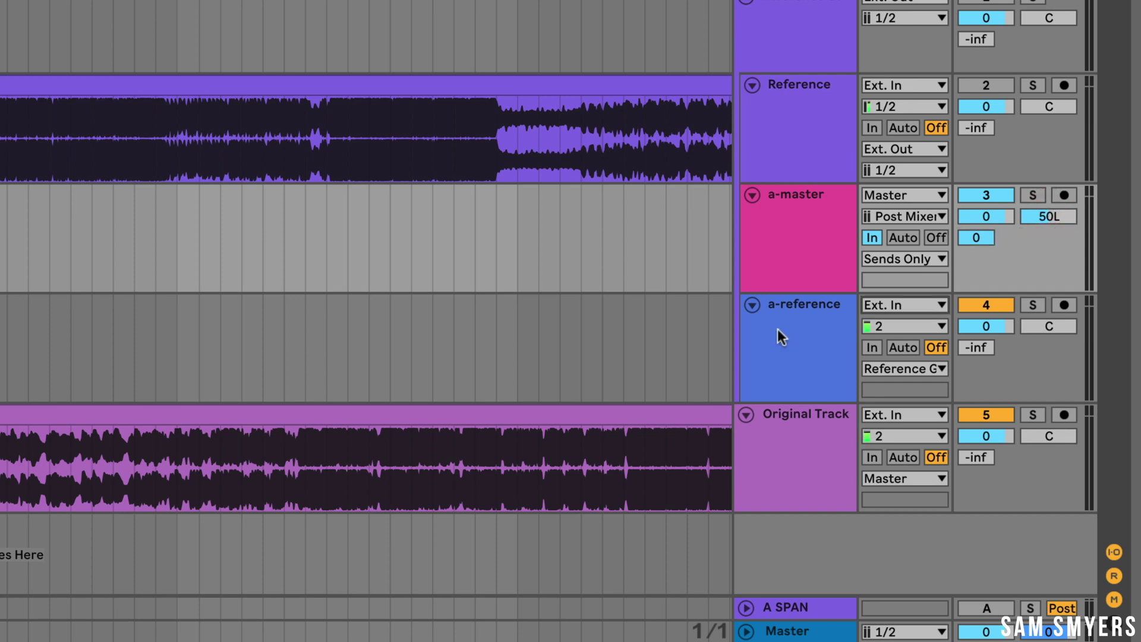
Step: Turn on input monitoring for a-reference and route its output to Sends Only
click(872, 347)
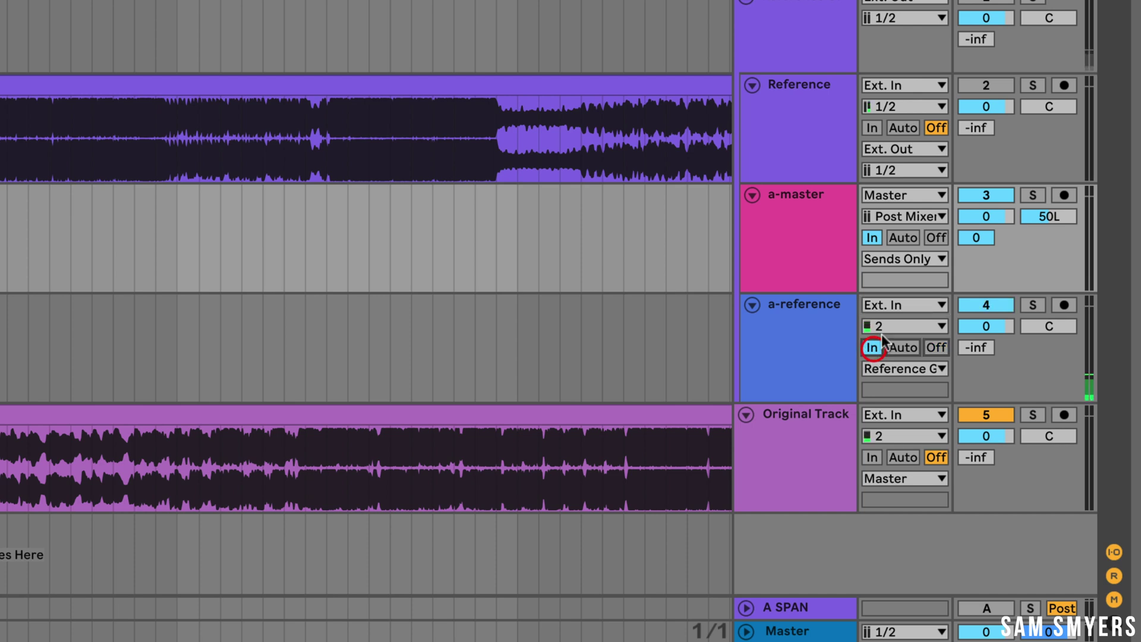
click(899, 369)
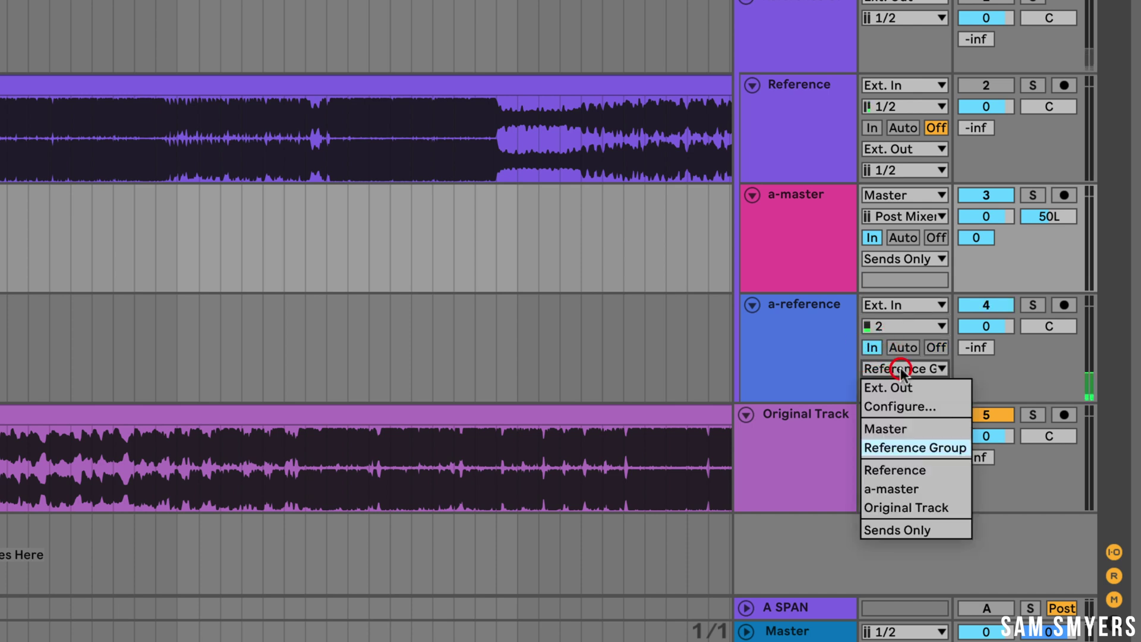
click(911, 527)
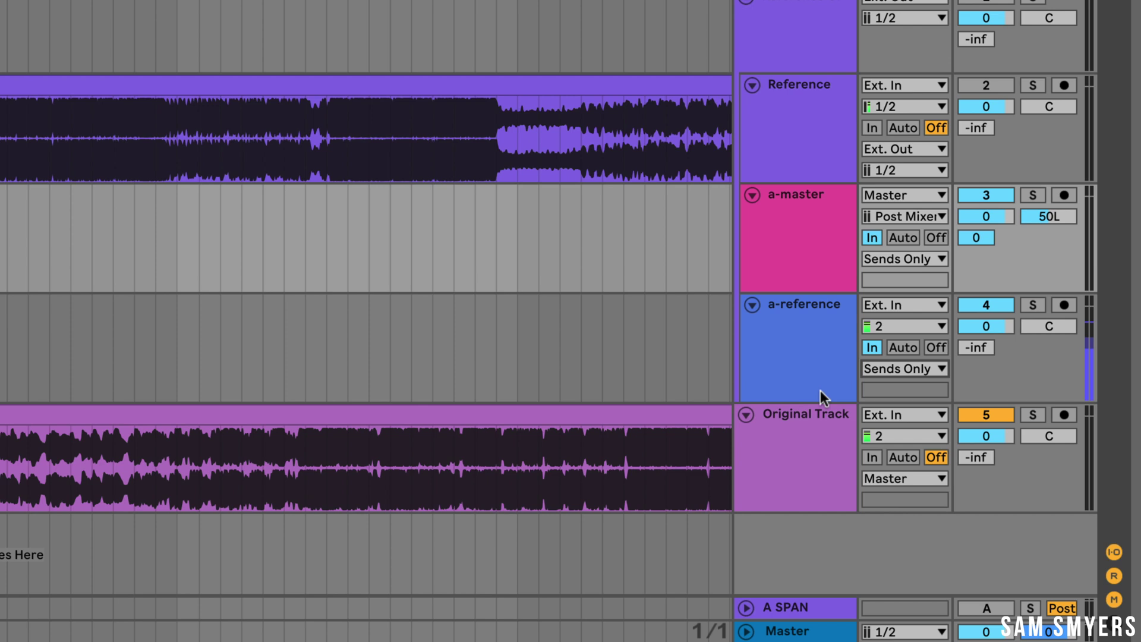
Step: Feed a-reference from the Reference track Post FX, panned 50R, with its A SPAN send at 0
click(908, 305)
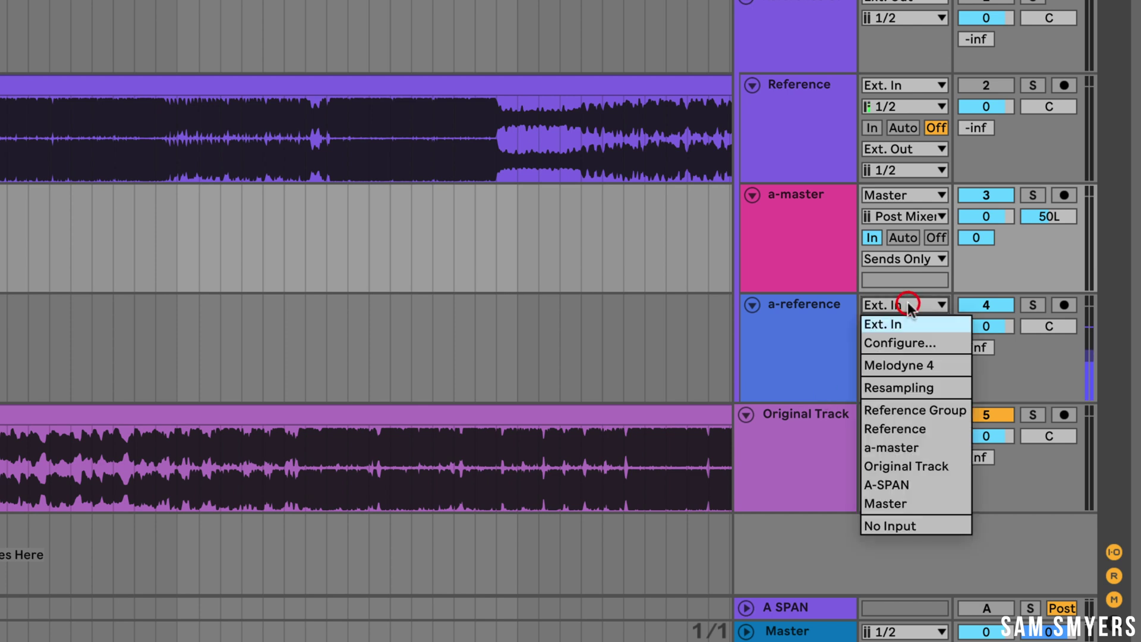
click(910, 428)
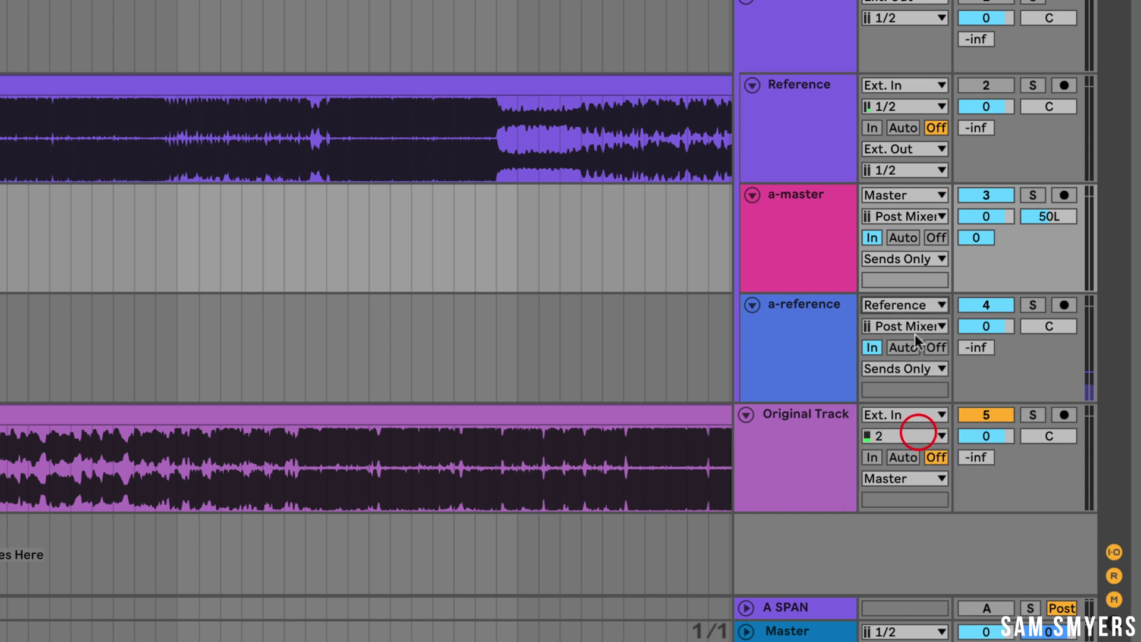
click(915, 325)
click(920, 371)
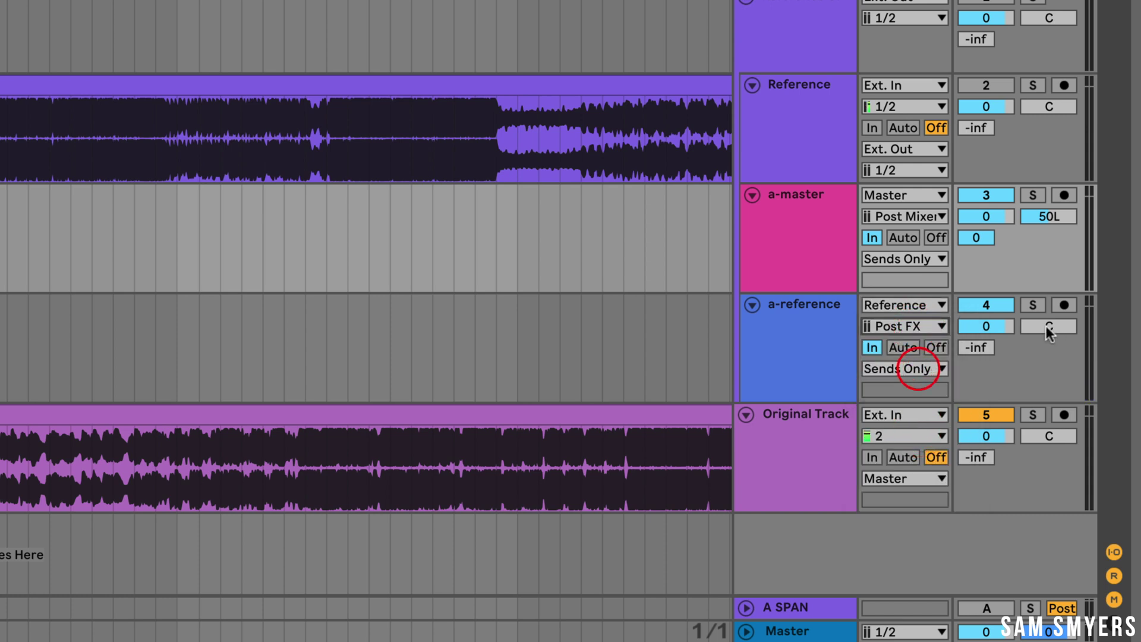
drag(1047, 327, 1046, 327)
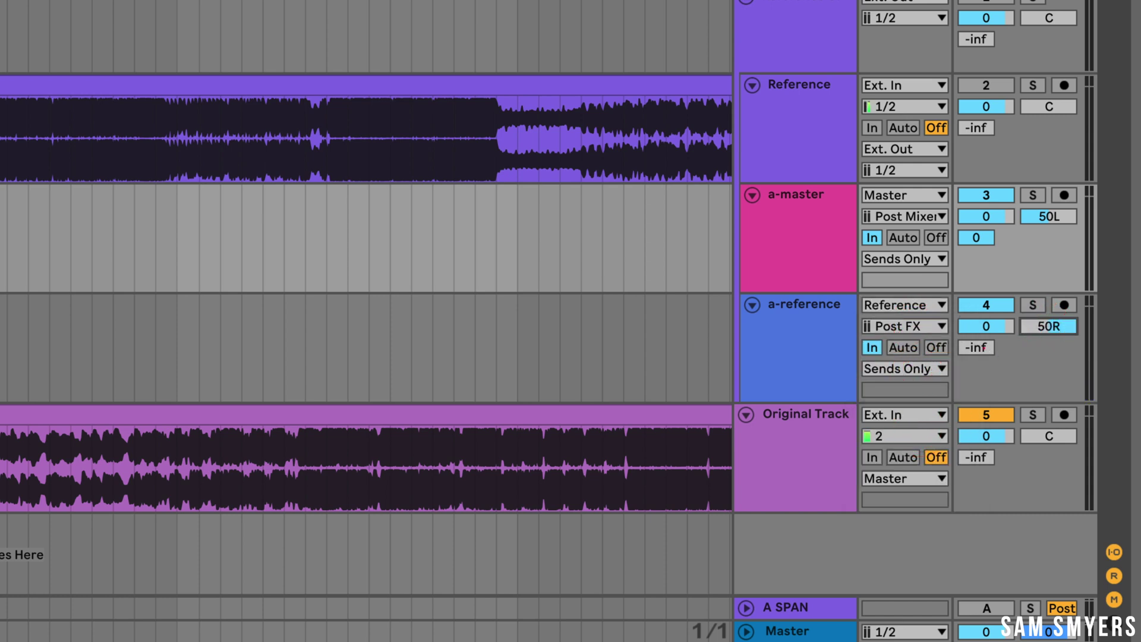
double_click(982, 347)
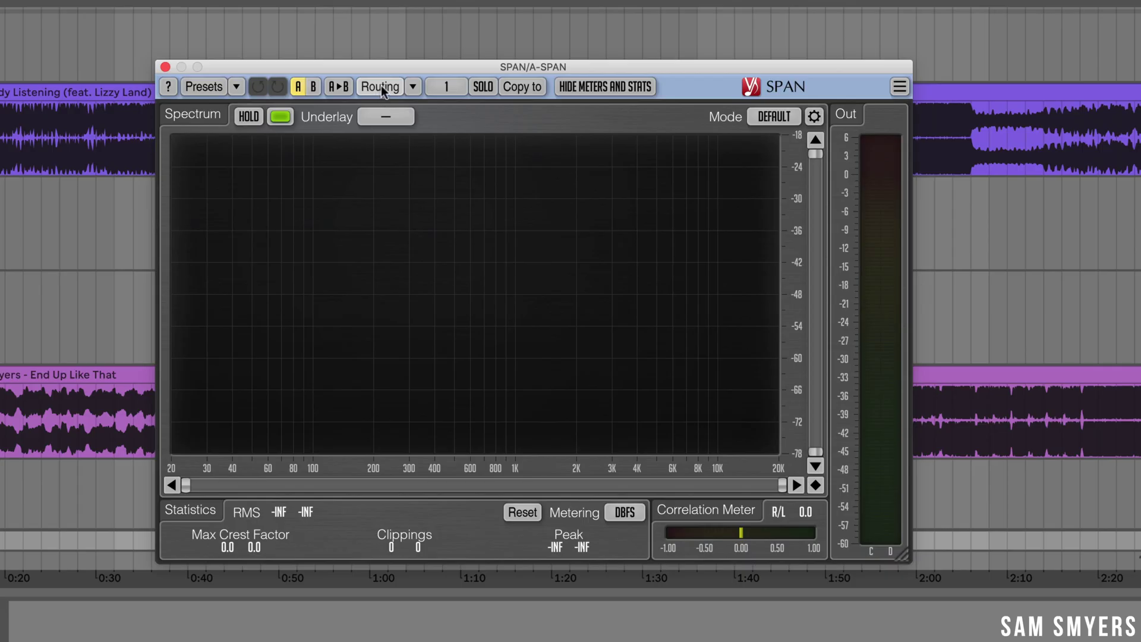
Step: In SPAN's channel routing, assign input channel D to group 2, then set the underlay to group 2
click(381, 87)
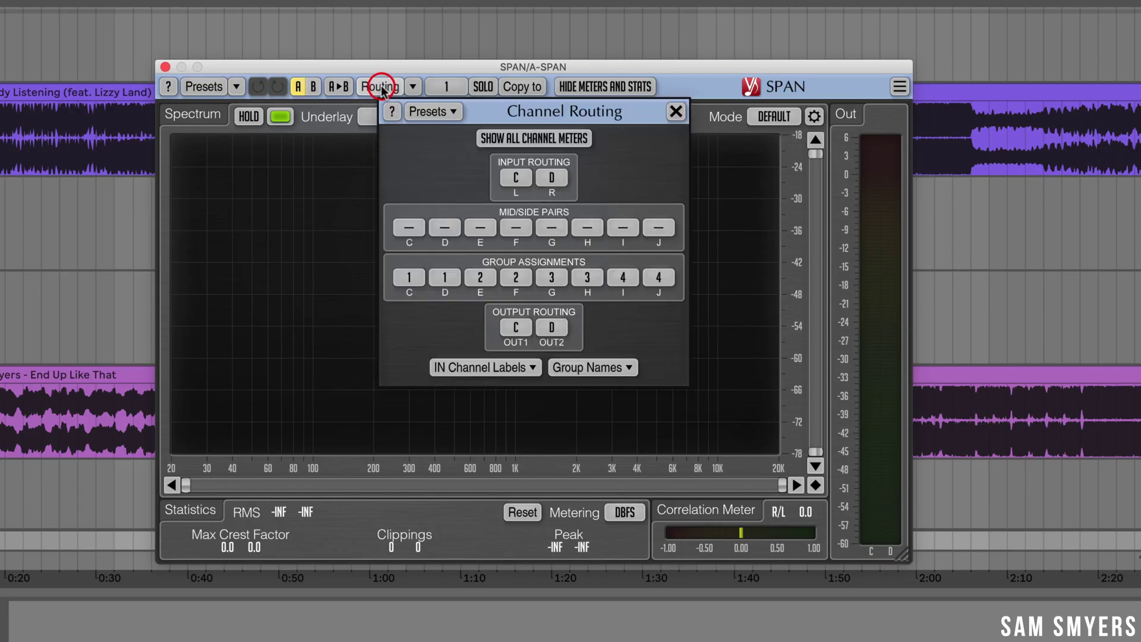
click(446, 276)
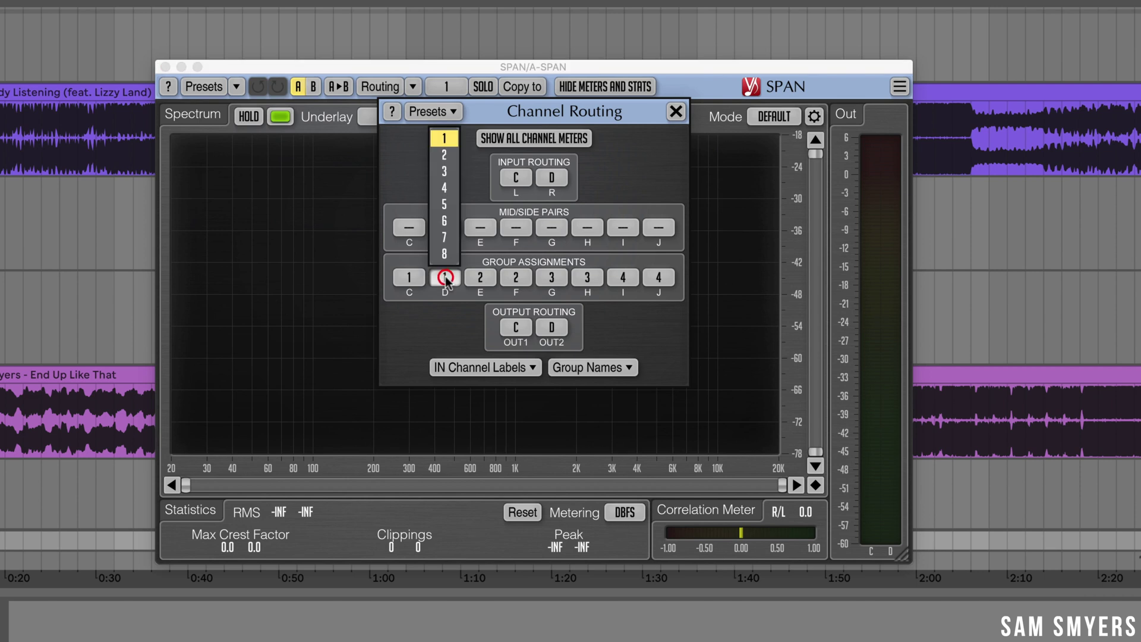
click(446, 154)
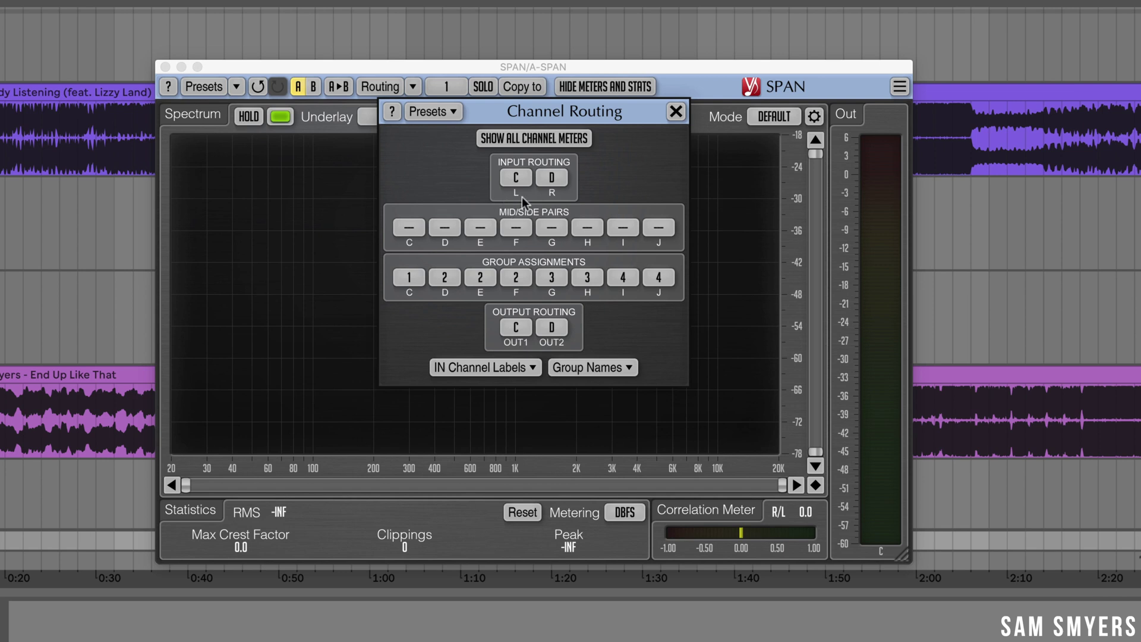
click(675, 112)
click(377, 116)
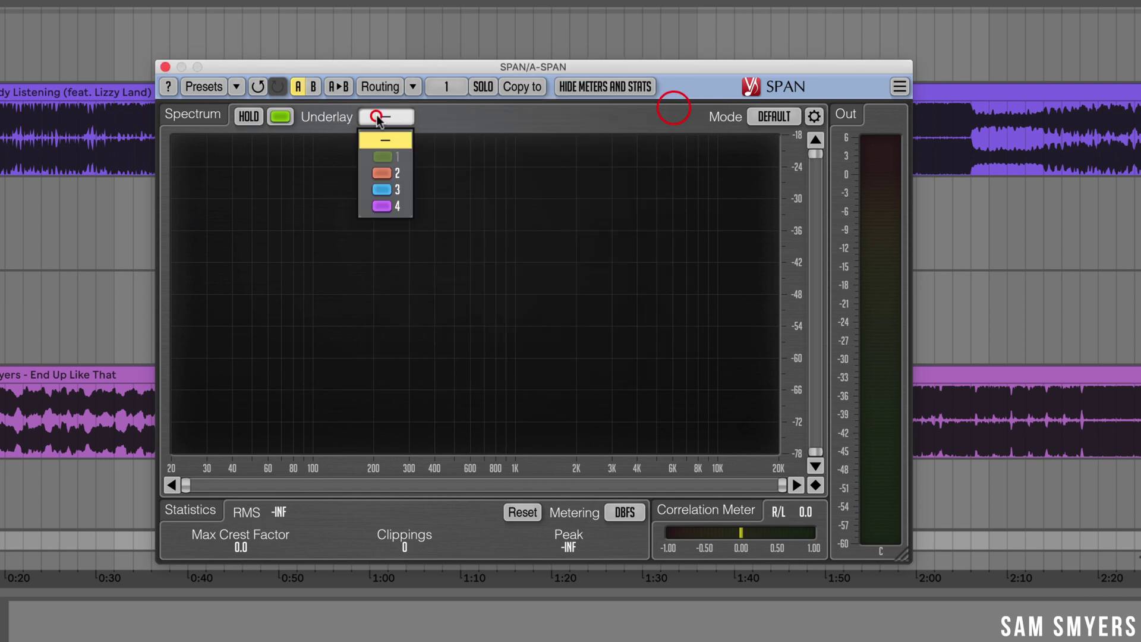
click(396, 174)
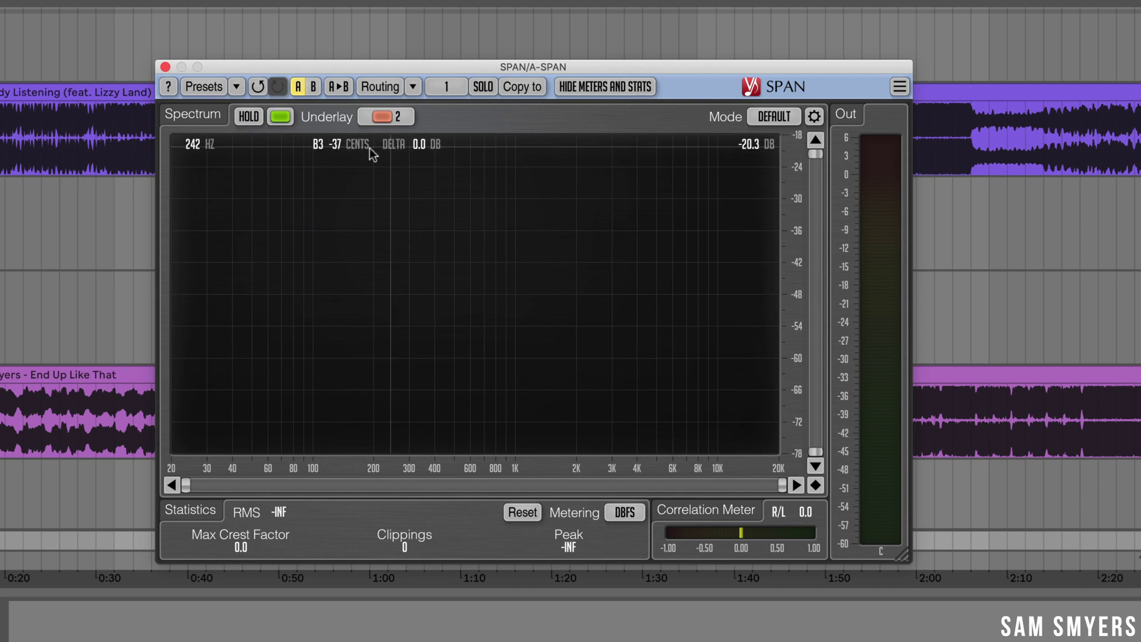
Step: Play the set for about 17 seconds while watching SPAN, then stop playback and close the SPAN window
key(space)
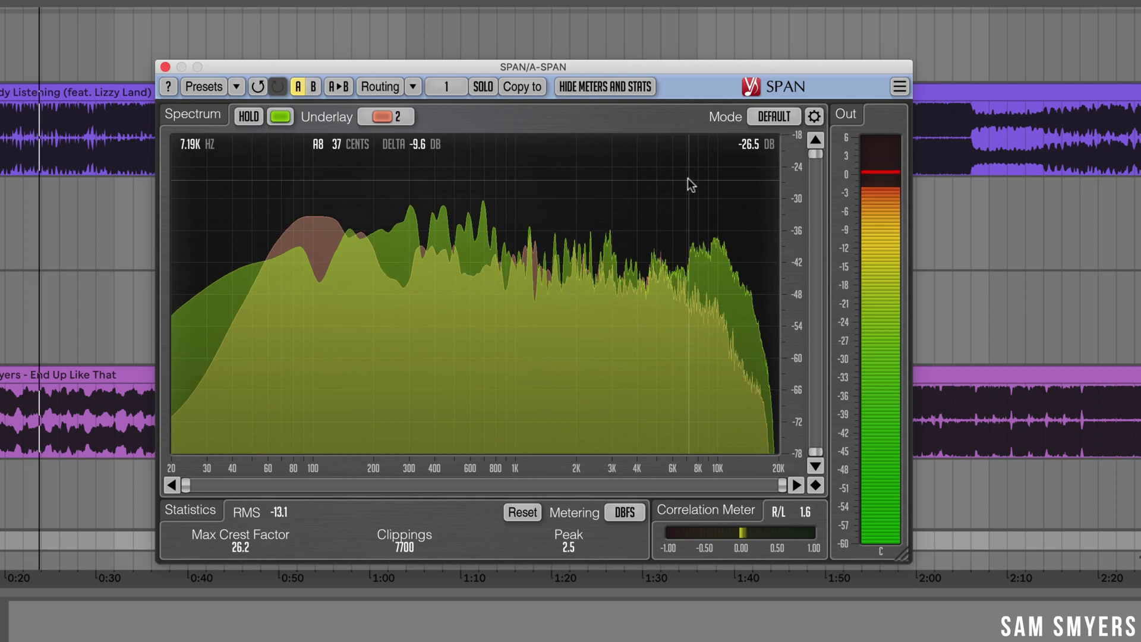
key(space)
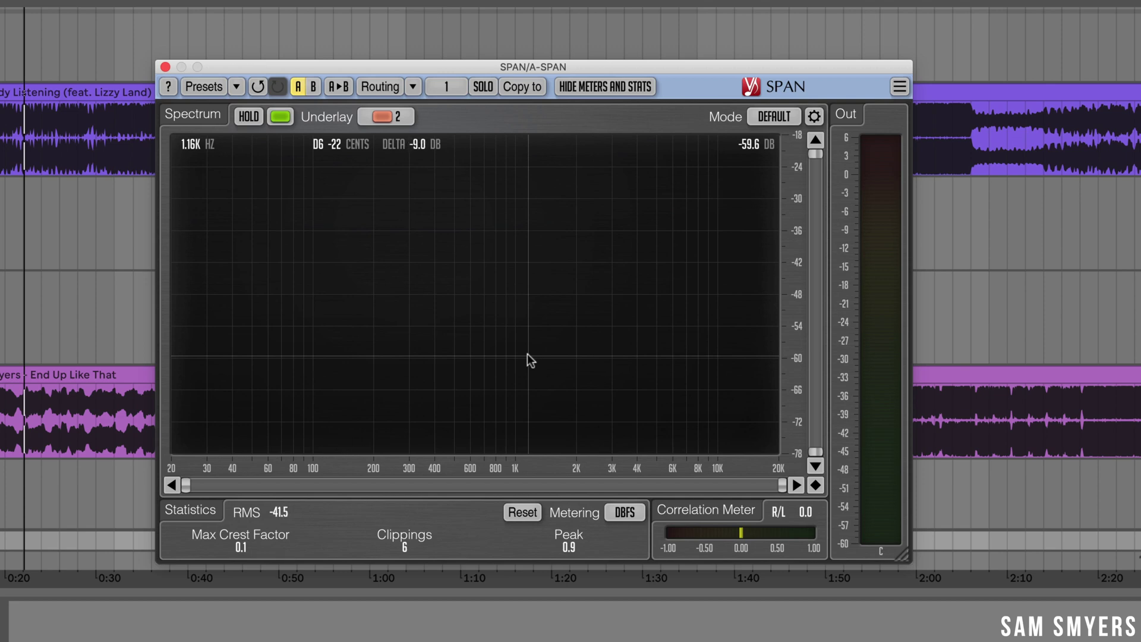
key(super+alt+p)
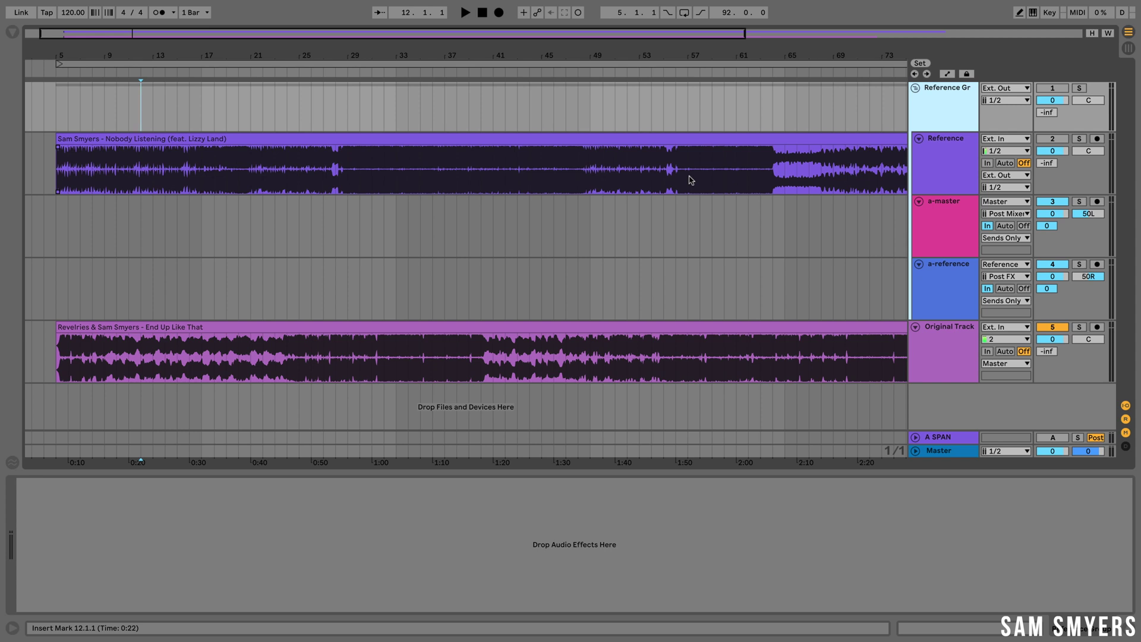
Step: Delete the Original Track along with its Nobody Listening clip
click(820, 326)
click(950, 356)
key(Delete)
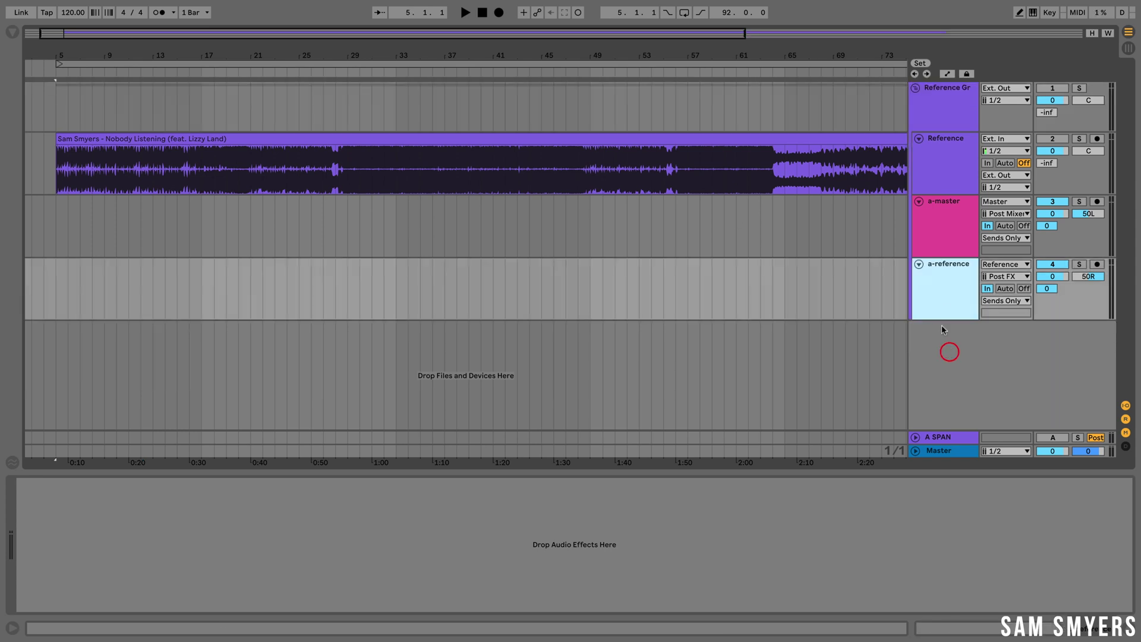
Step: Select through the Reference Group's tracks, then fold the Reference Group closed
click(939, 144)
click(747, 137)
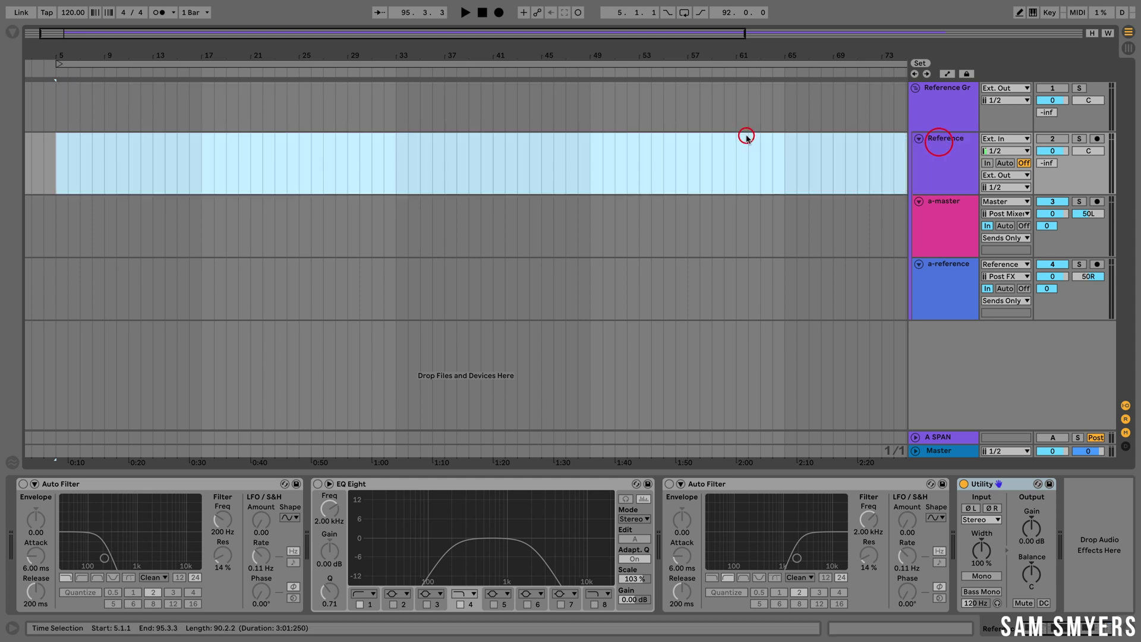
click(920, 108)
click(940, 144)
click(946, 206)
click(944, 266)
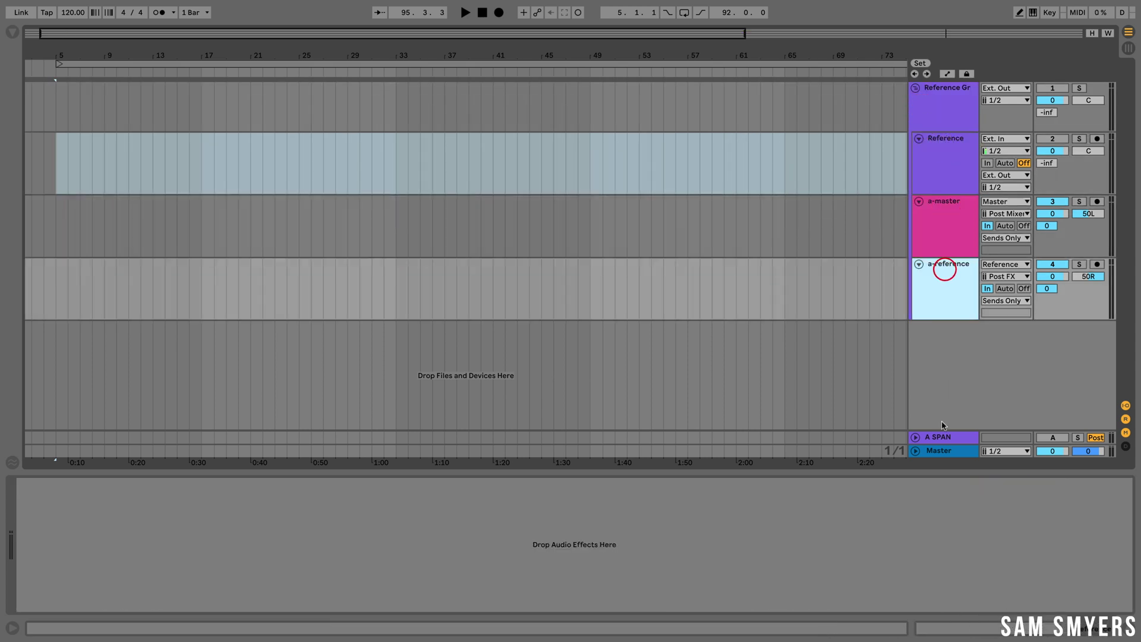
click(931, 146)
click(932, 102)
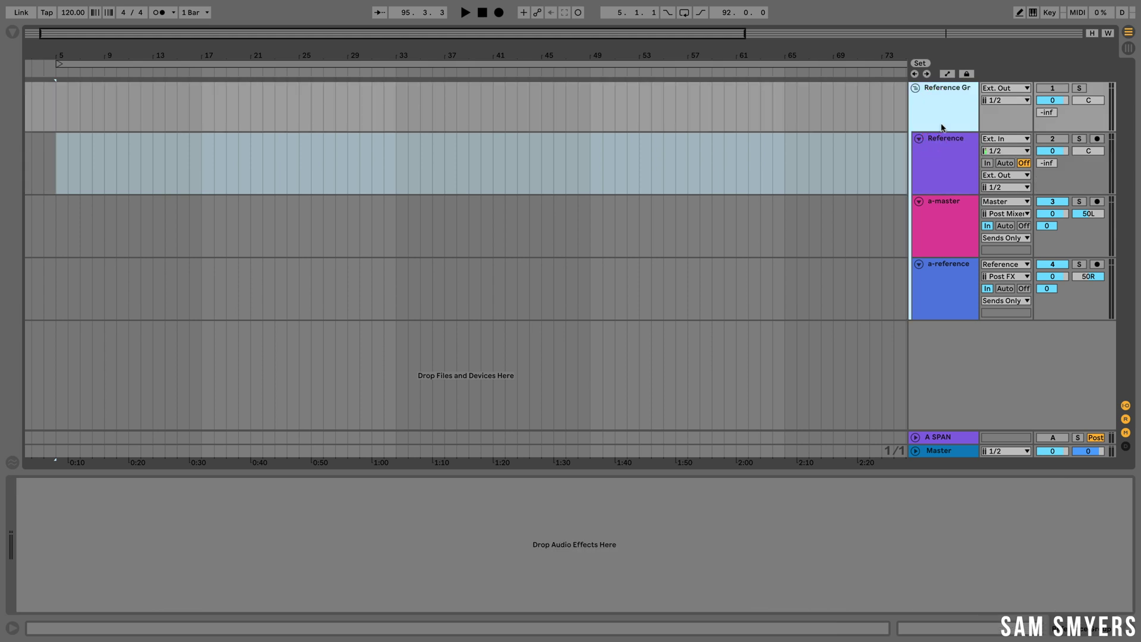
click(915, 88)
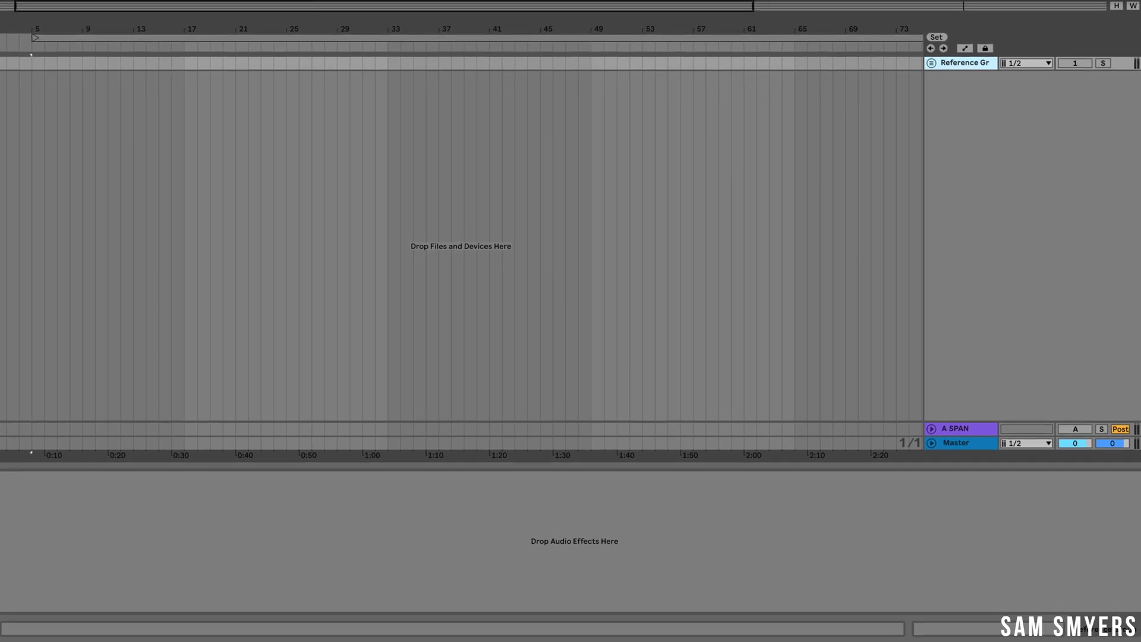
Step: Save the current set as Live's default Set from Preferences, confirm the overwrite, and close Preferences
click(29, 1)
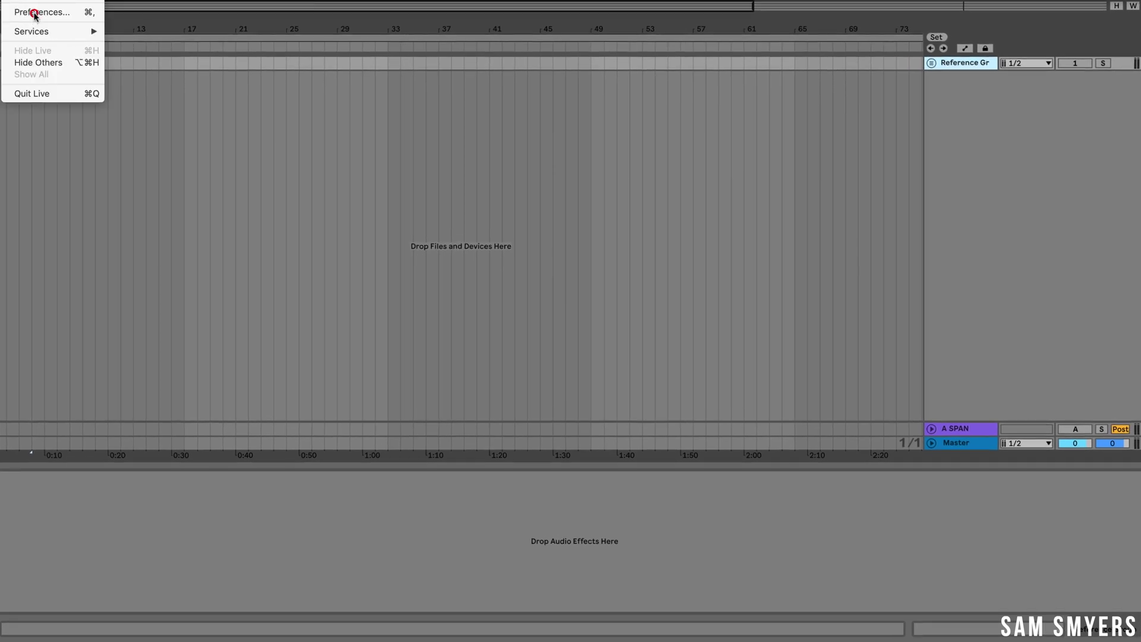
click(33, 10)
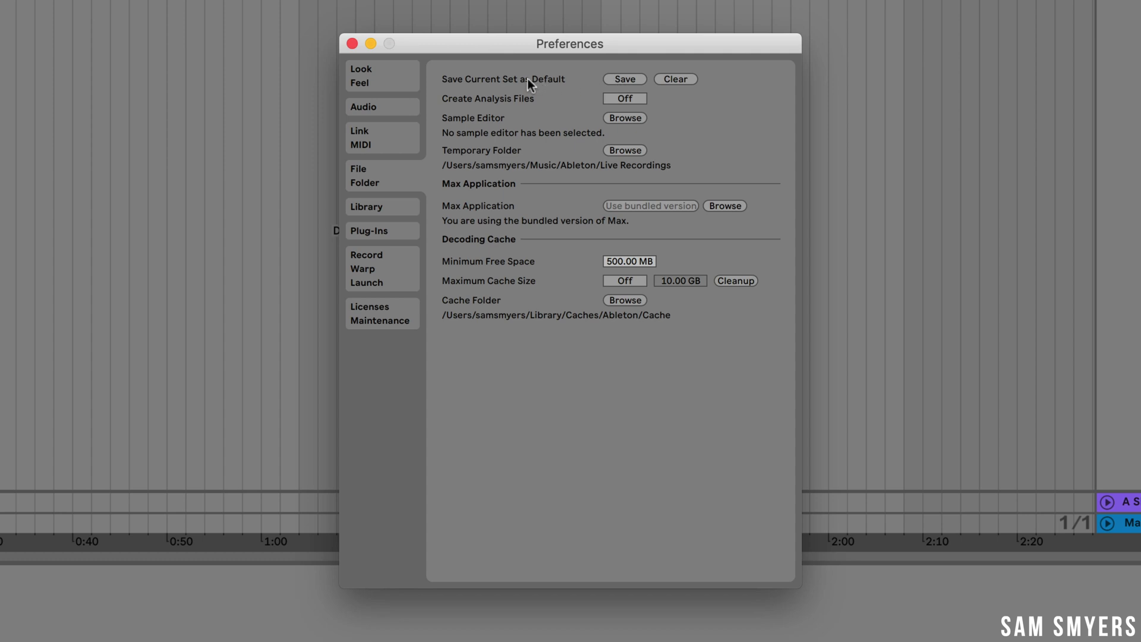
click(625, 79)
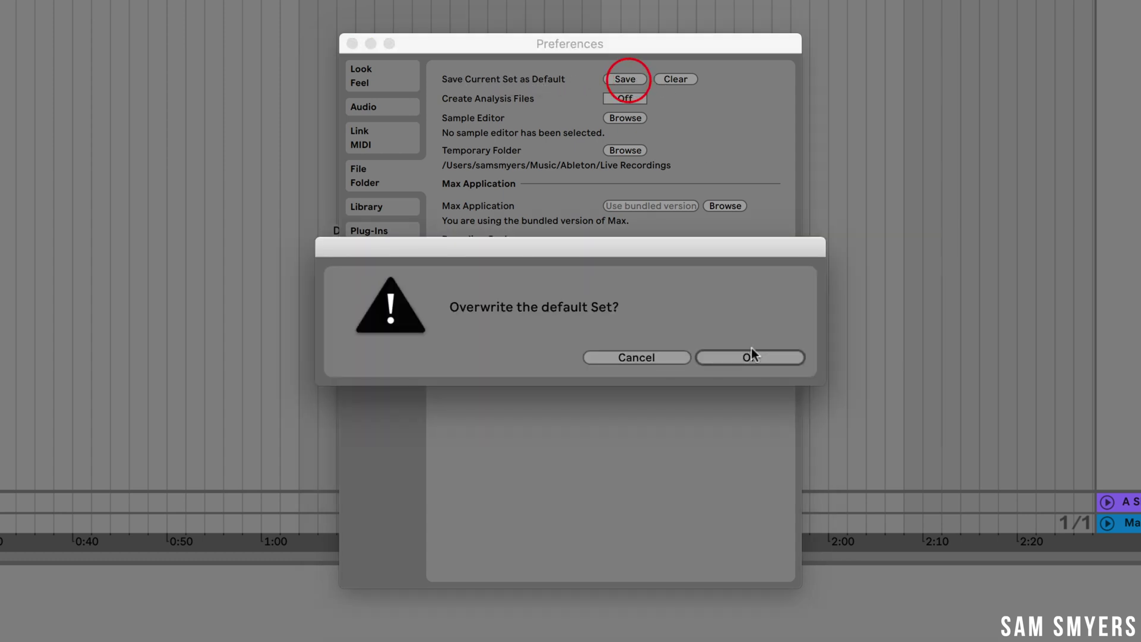
click(758, 356)
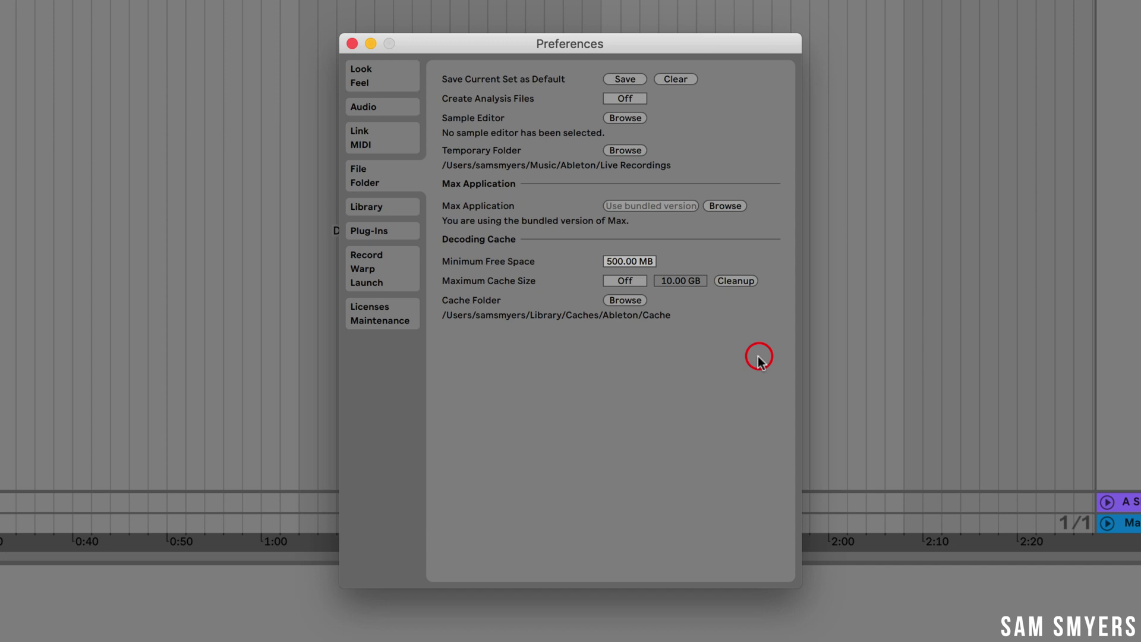
click(352, 44)
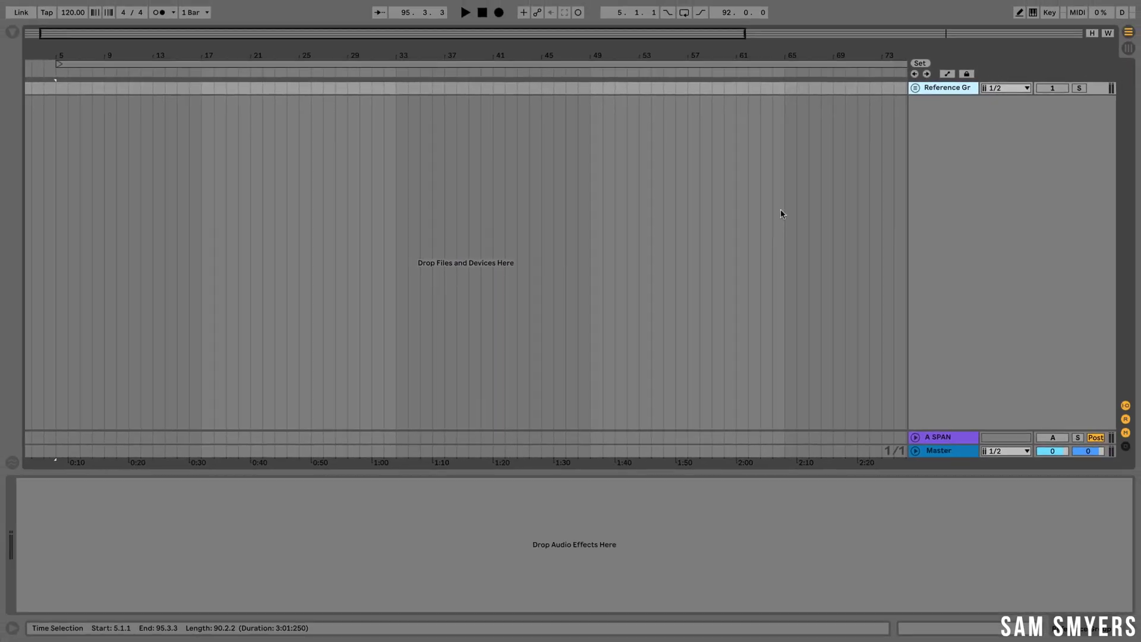